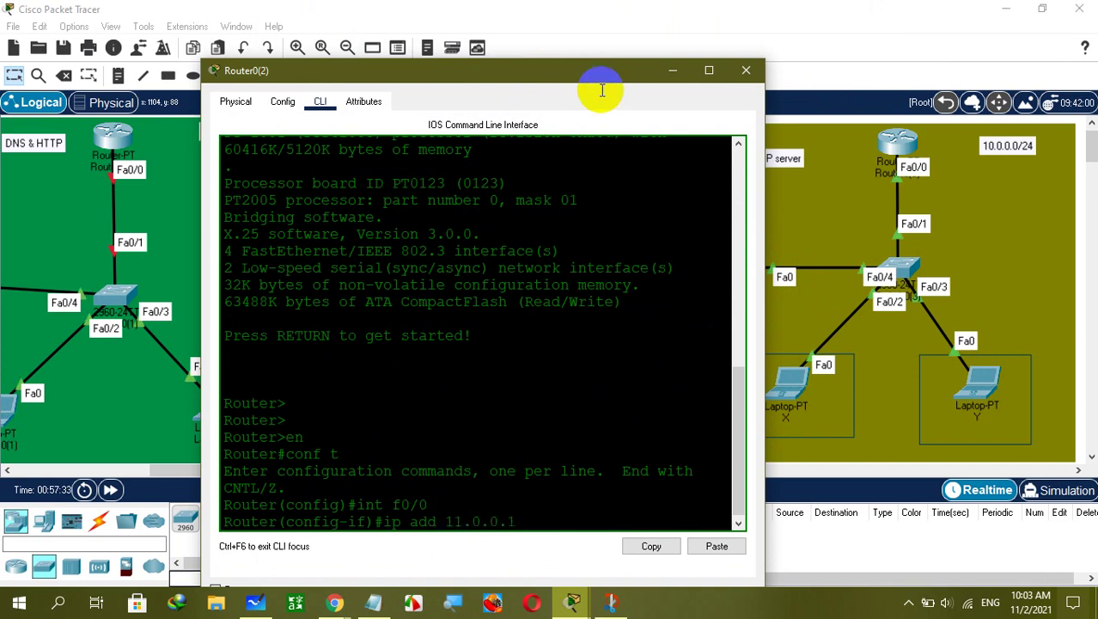
Assign router interface Fa0/0 the address 11.0.0.1 with mask 255.255.255.0.
mouse_move(610, 72)
left_mouse_down()
mouse_move(574, 235)
mouse_move(620, 161)
mouse_move(608, 81)
left_mouse_up()
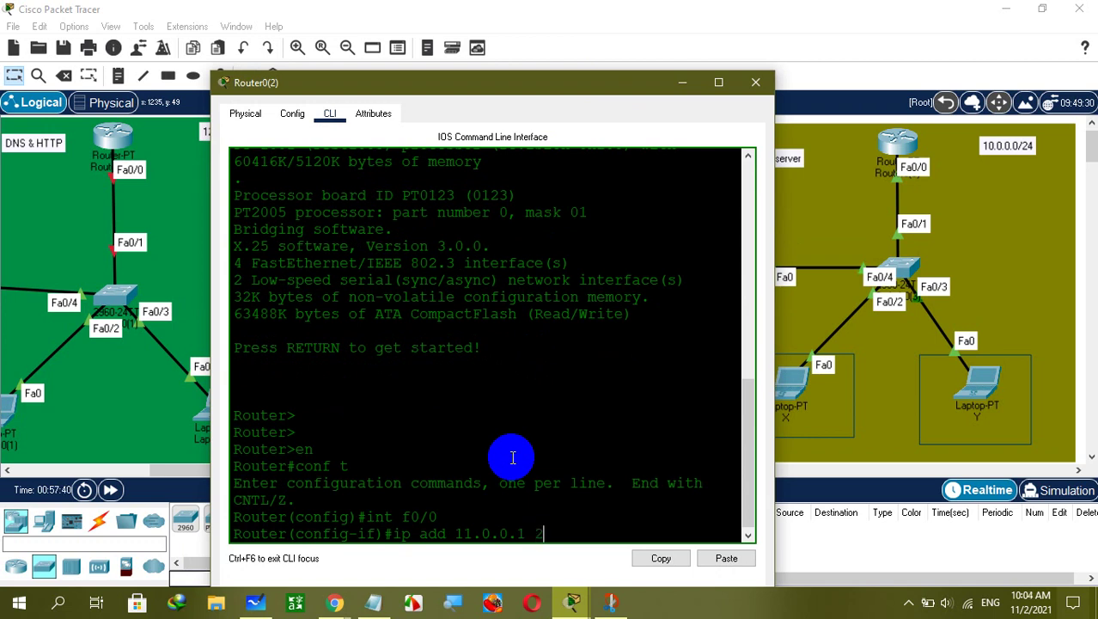
type("55.255.255.0")
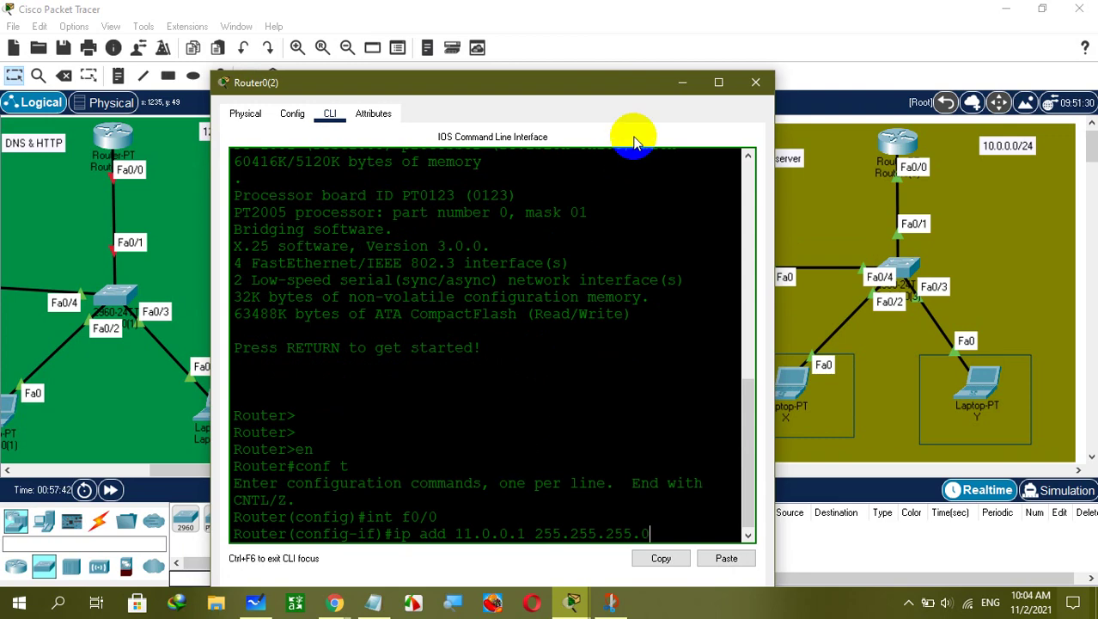
left_click_drag(634, 92, 503, 117)
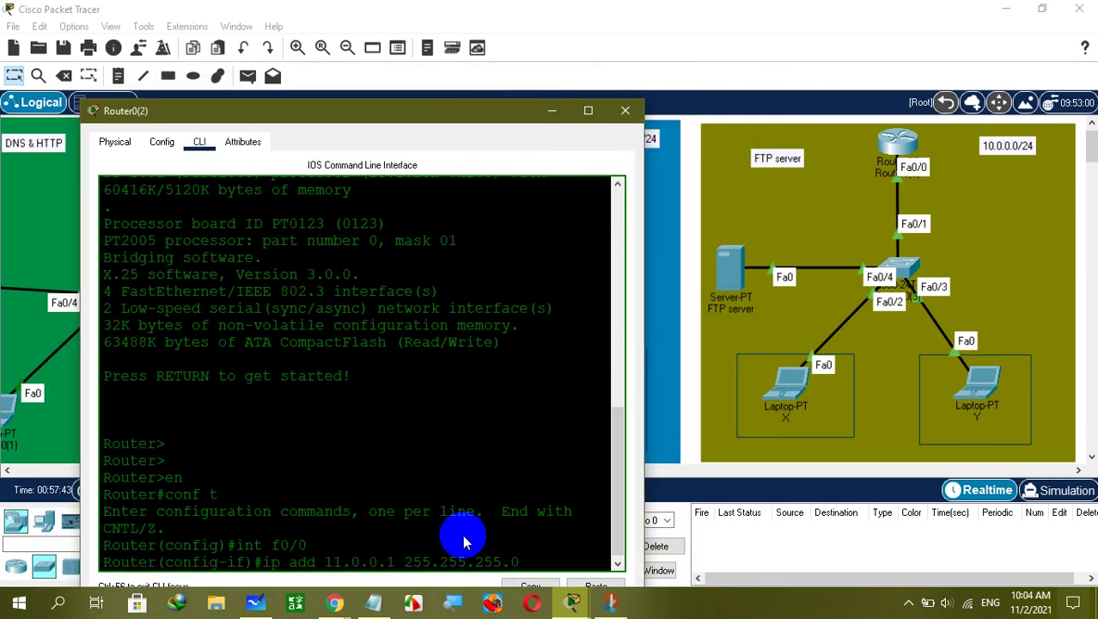
left_click_drag(519, 560, 402, 560)
left_click(567, 560)
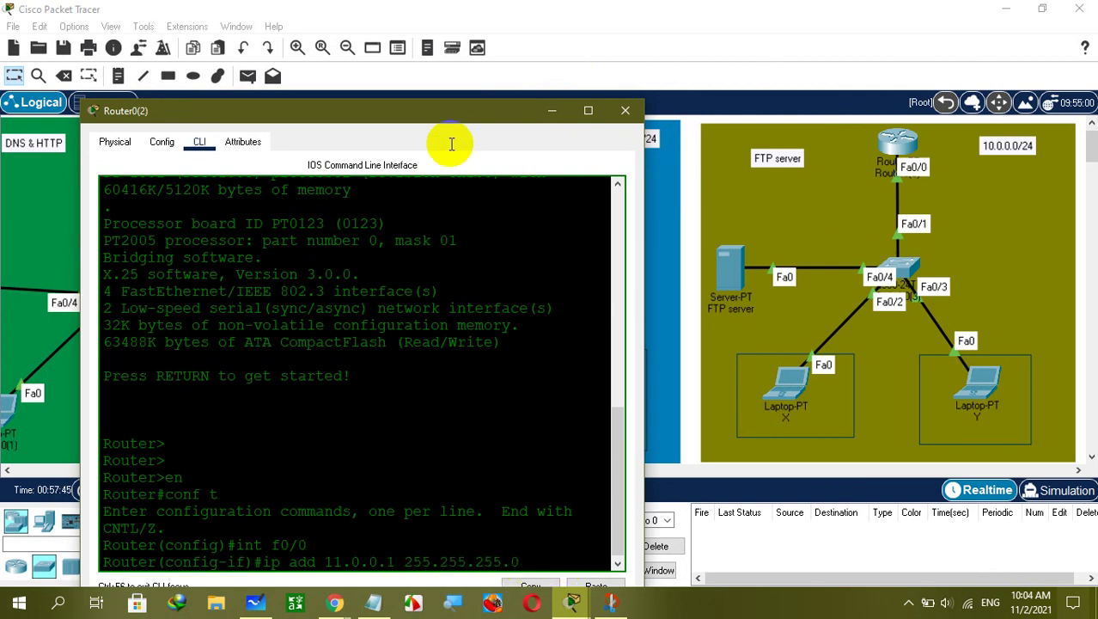
left_click_drag(451, 115, 441, 79)
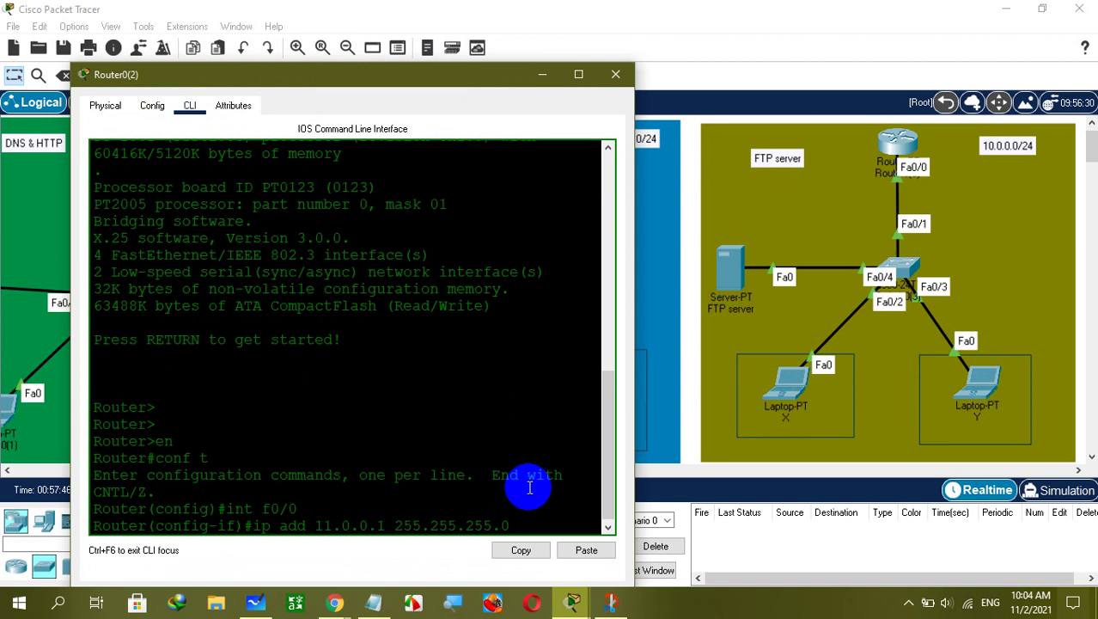
key("Return")
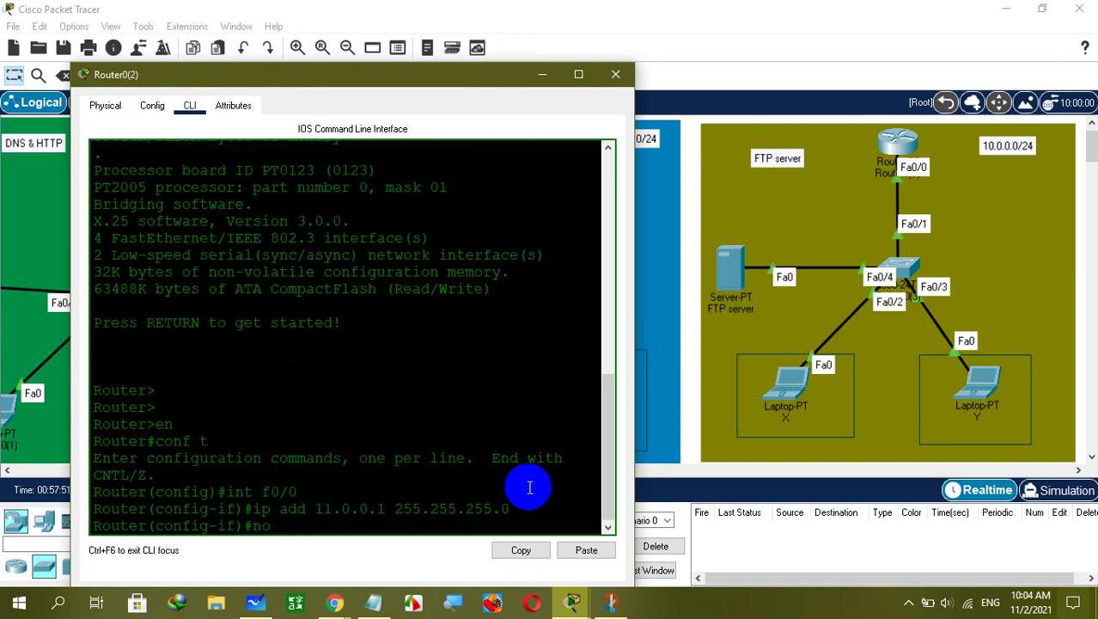
Bring Fa0/0 up with no shut, exit configuration, and close the router console.
type("no shut")
key("Return")
key("Return")
key("Return")
key("Return")
key("Return")
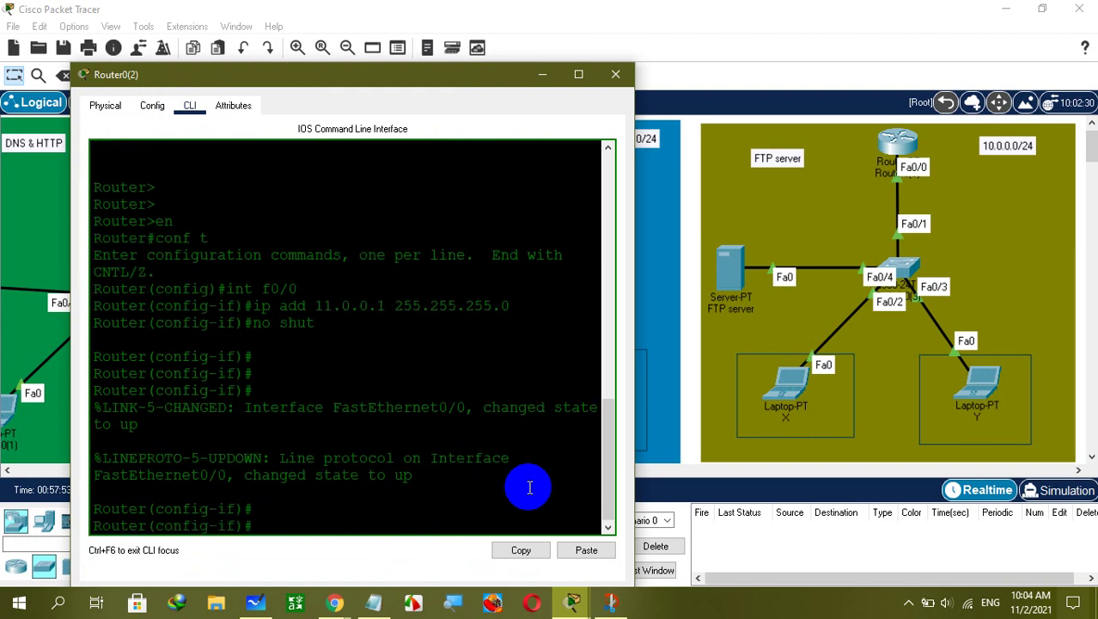
type("exit")
key("Return")
key("Return")
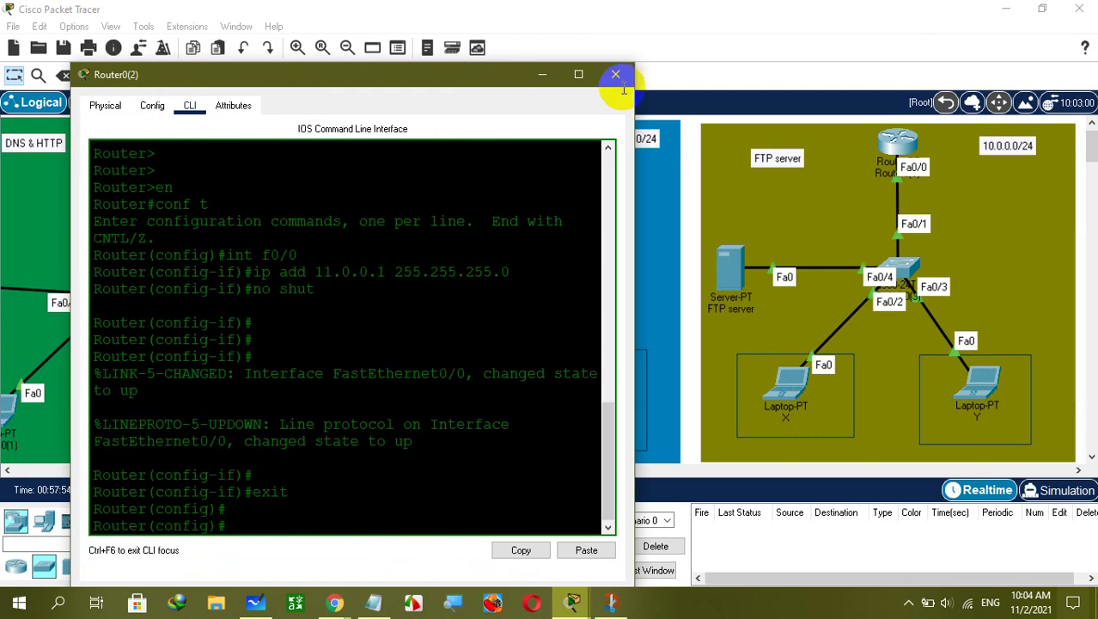
key("alt+F4")
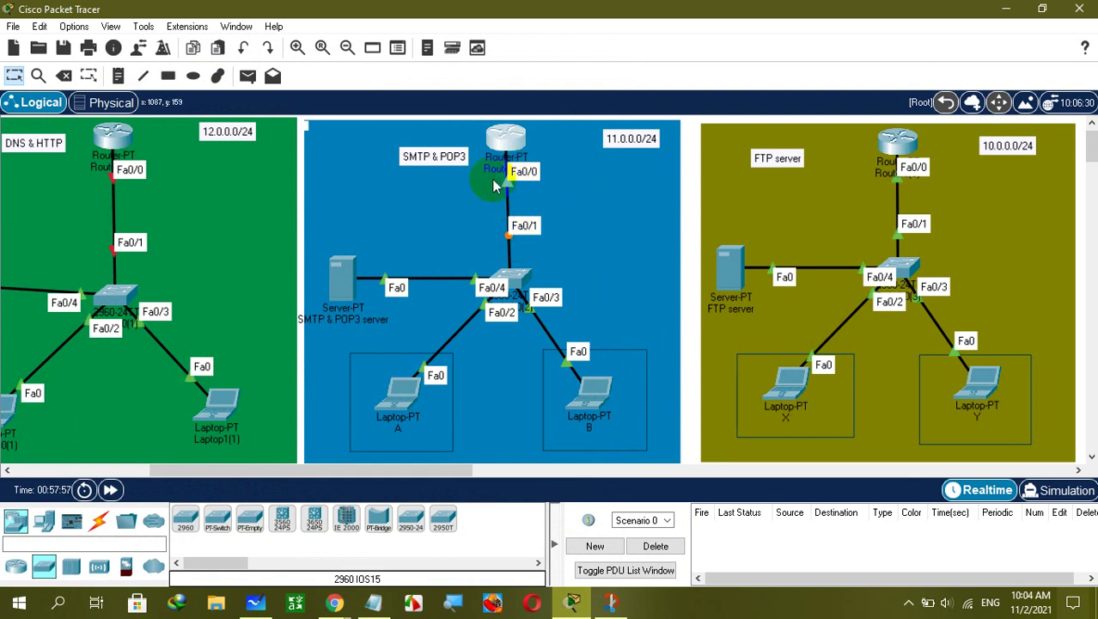
Open the SMTP & POP3 server's IP Configuration and set it to Static.
left_click(351, 275)
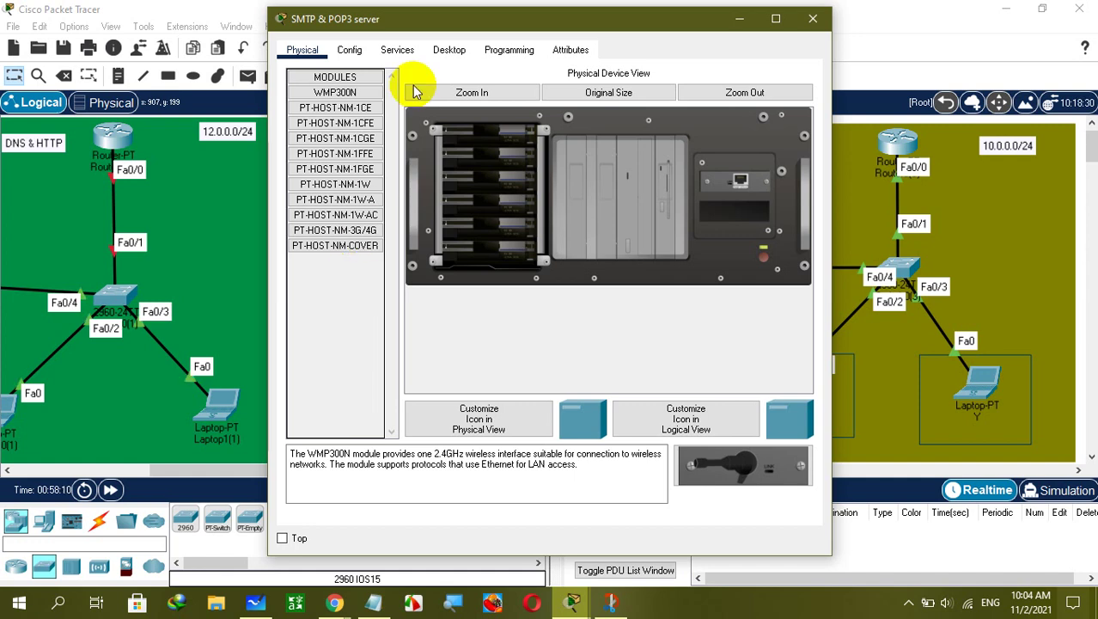
left_click(451, 51)
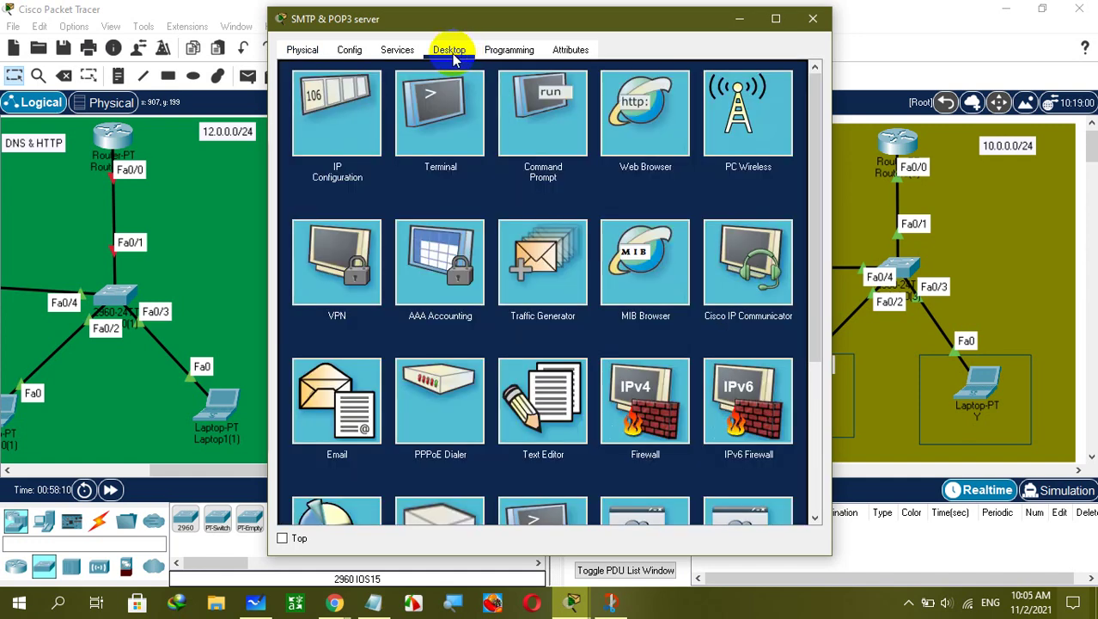
left_click(318, 97)
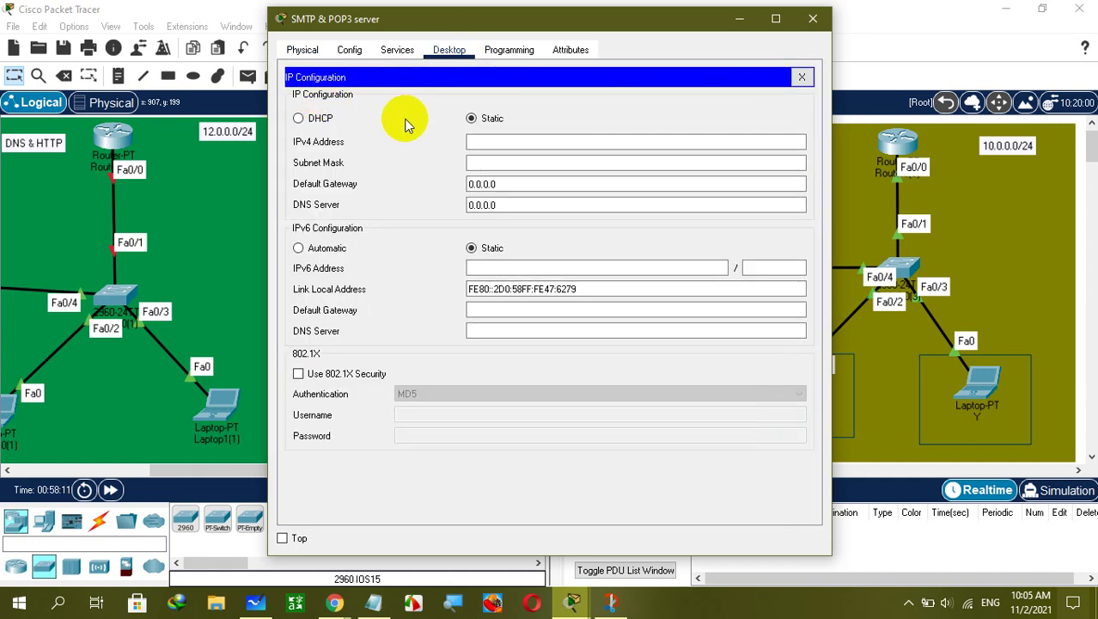
left_click(311, 120)
left_click(483, 120)
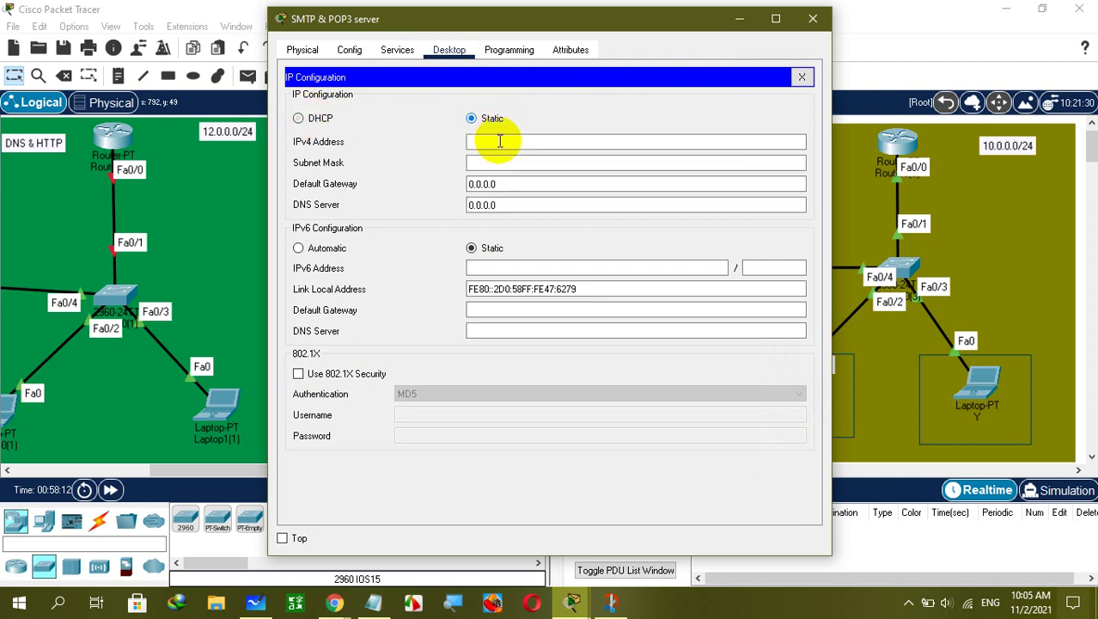
Enter IPv4 11.0.0.2, mask 255.255.255.0 and gateway 11.0.0.1, then close the panel.
double_click(520, 184)
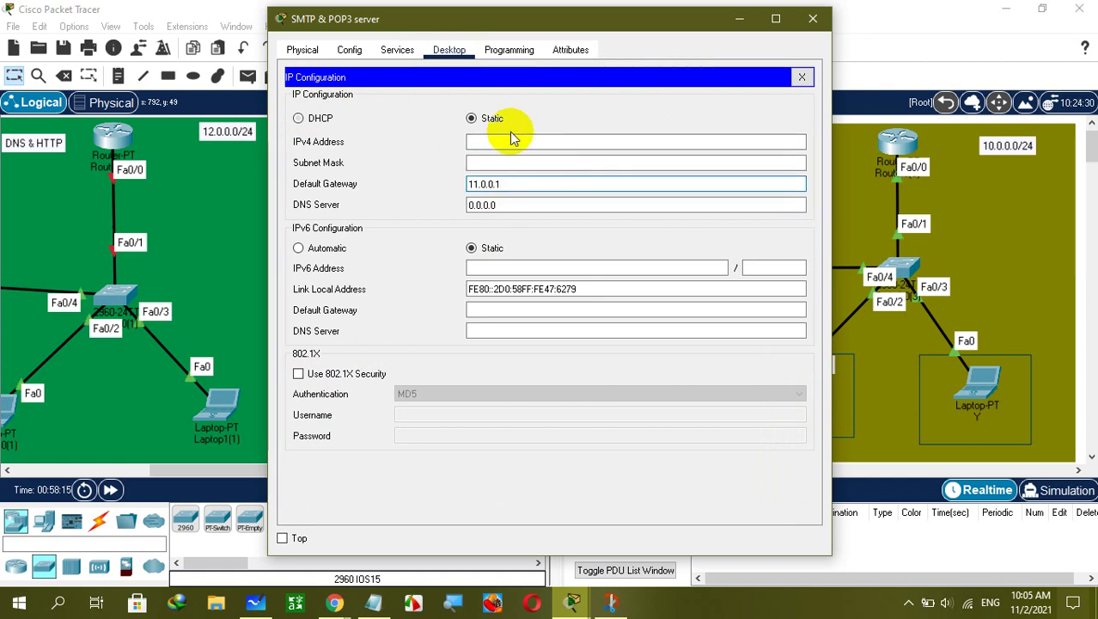
left_click_drag(505, 184, 233, 199)
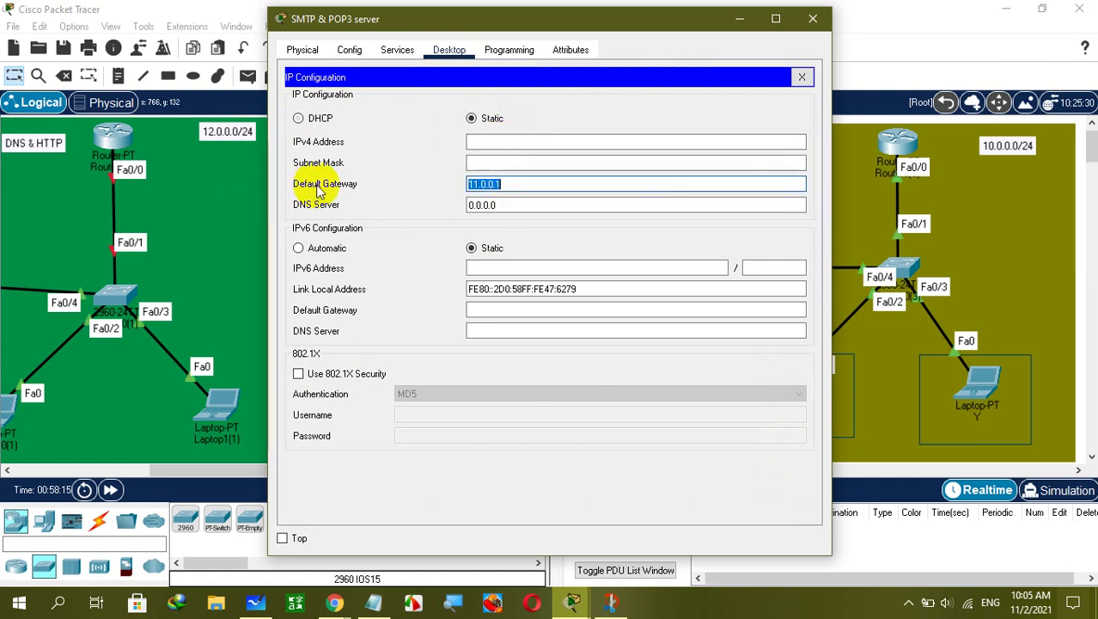
left_click(526, 142)
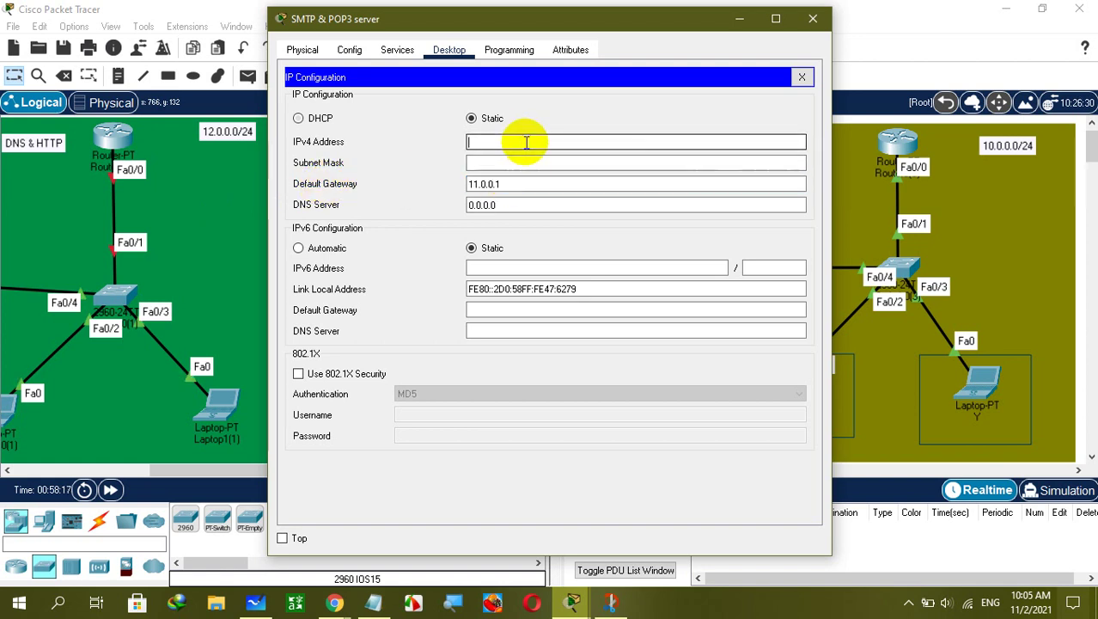
type("11.0.0.2")
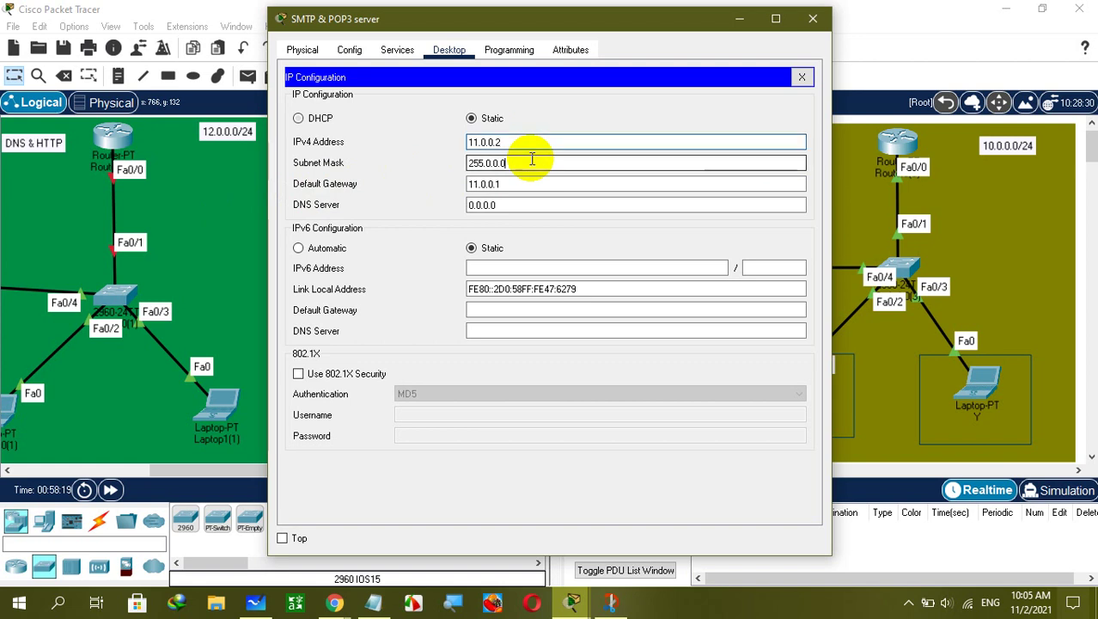
key("BackSpace")
key("BackSpace")
key("BackSpace")
key("BackSpace")
key("BackSpace")
type("255.255.0")
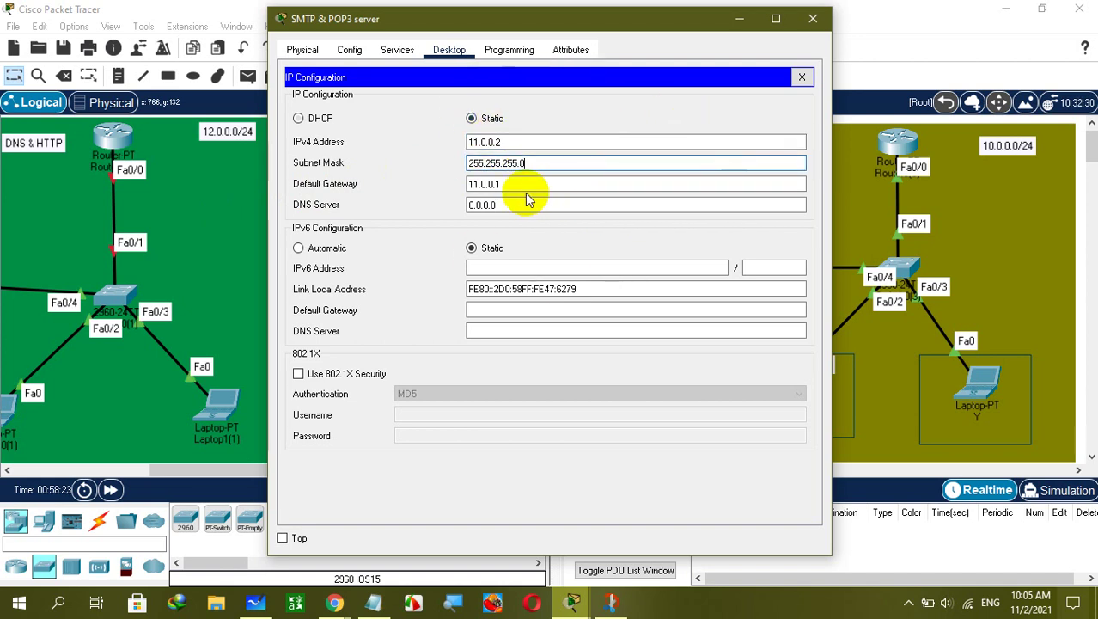
left_click(506, 140)
double_click(506, 139)
key("Tab")
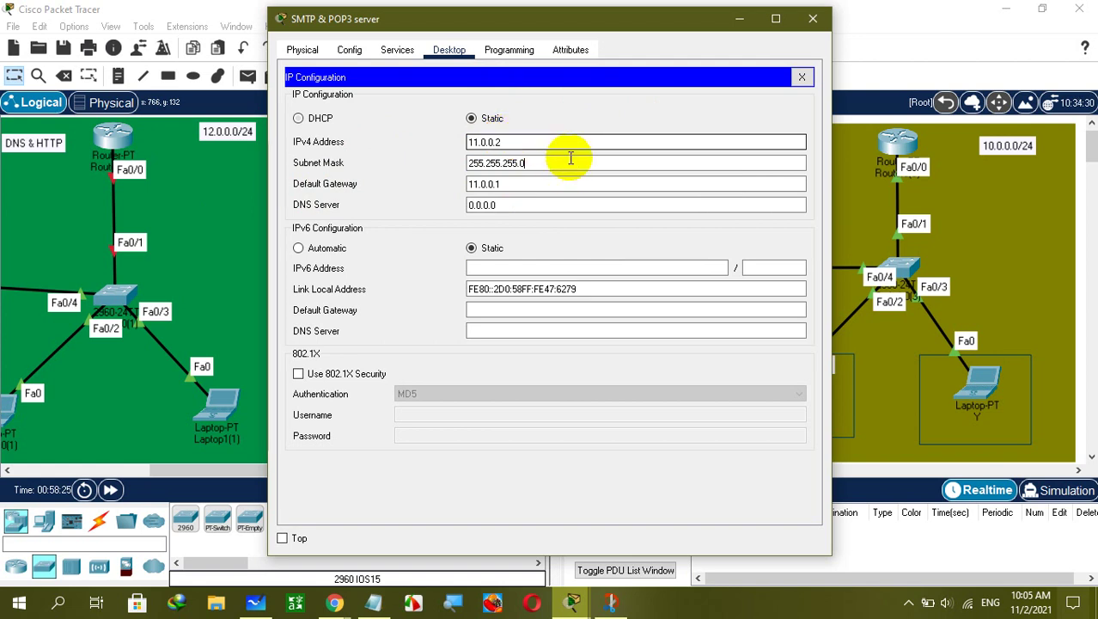
double_click(519, 184)
triple_click(519, 184)
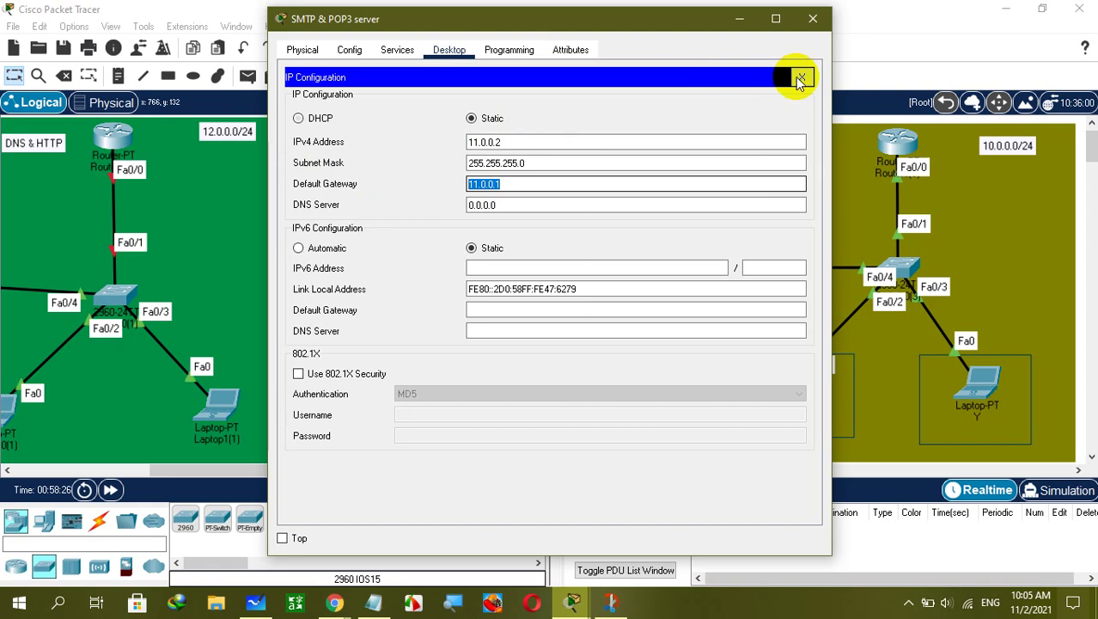
left_click(799, 77)
left_click(344, 116)
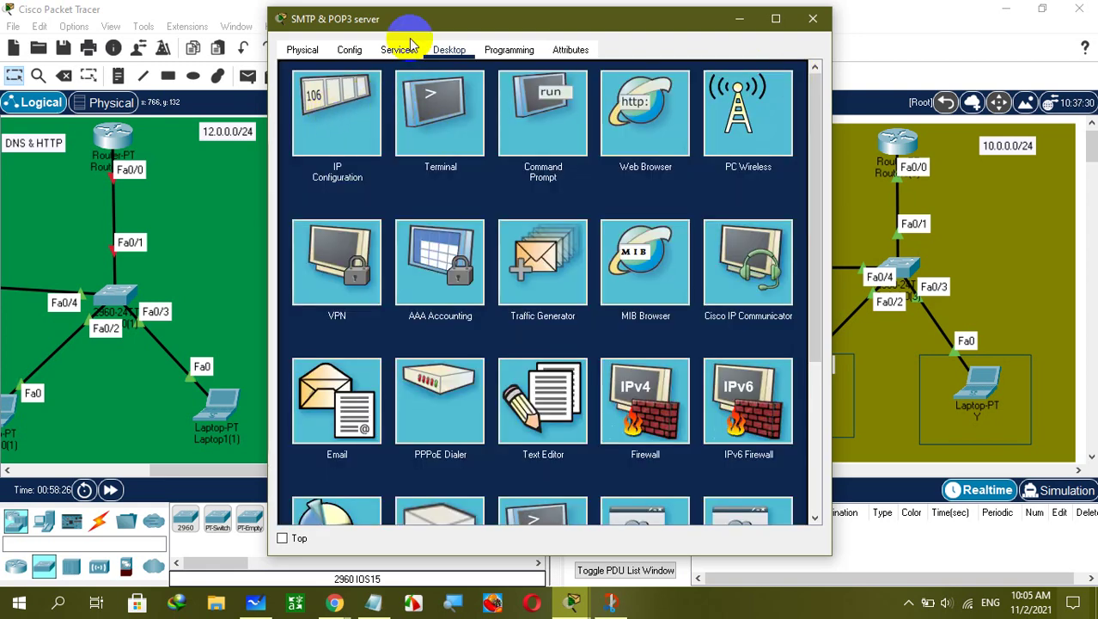
Turn on the server's DHCP service and save serverPool with gateway 11.0.0.1 and start address 11.0.0.0.
left_click(396, 50)
left_click(362, 108)
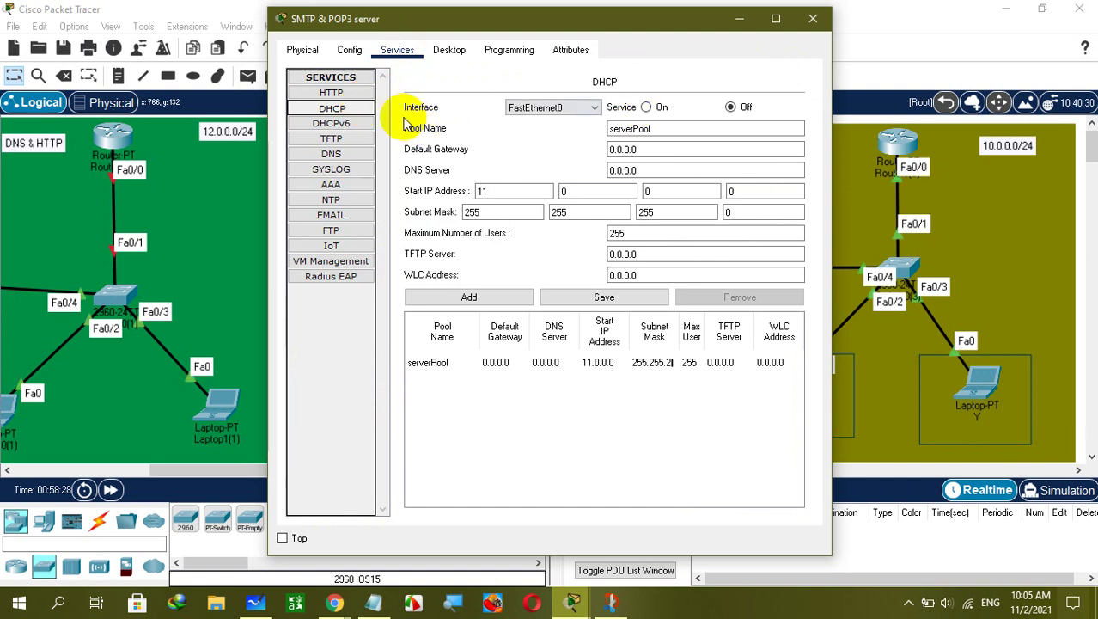
left_click_drag(618, 24, 632, 62)
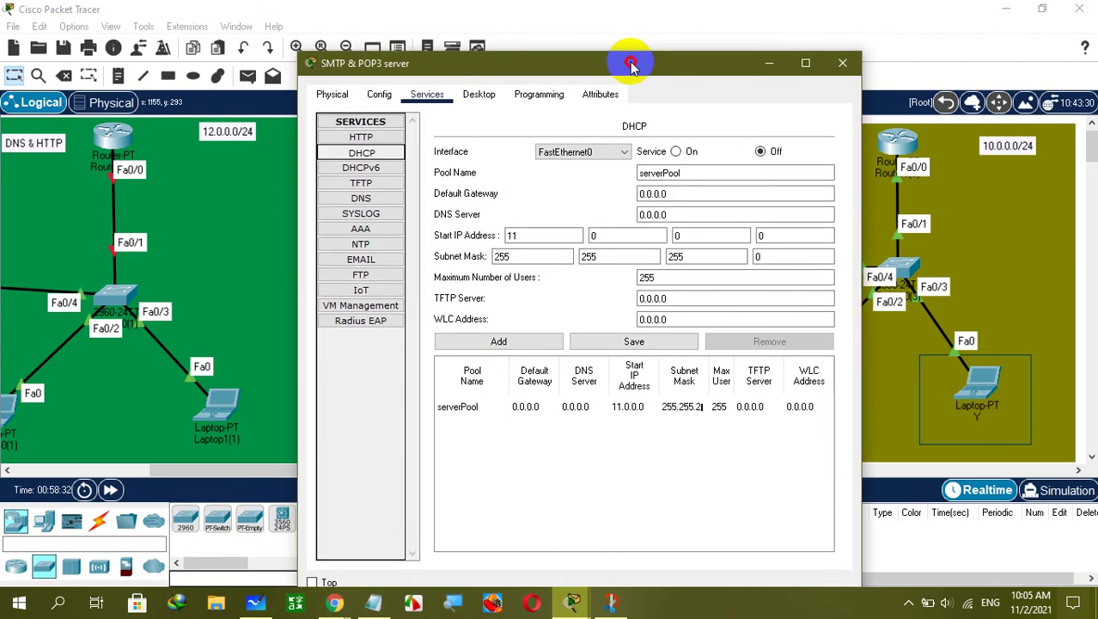
left_click(683, 152)
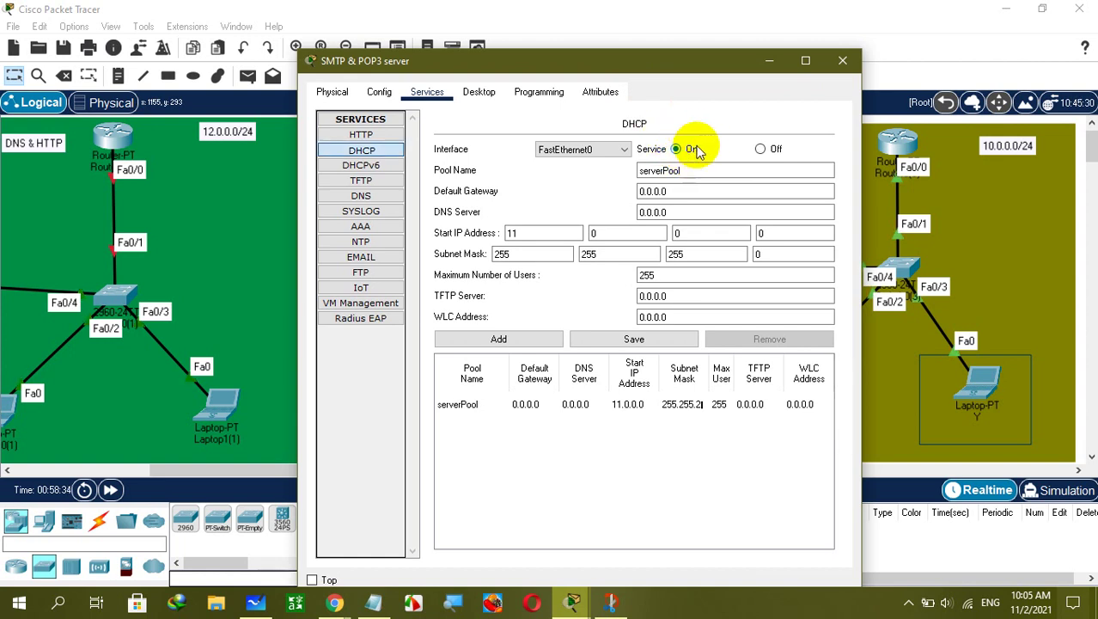
left_click(685, 190)
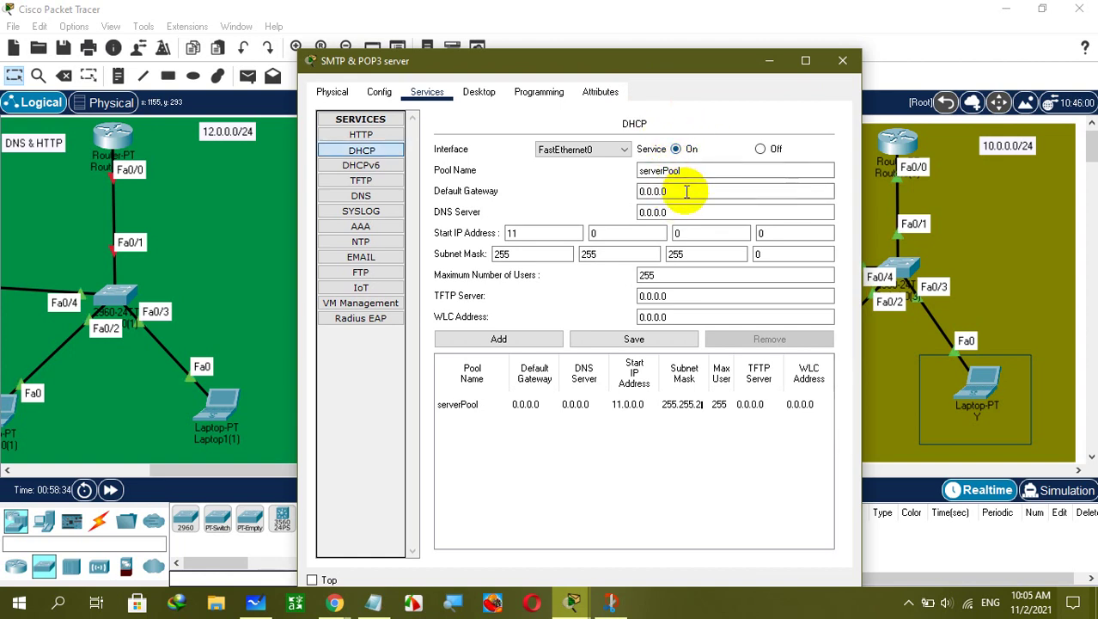
double_click(686, 191)
type("11.")
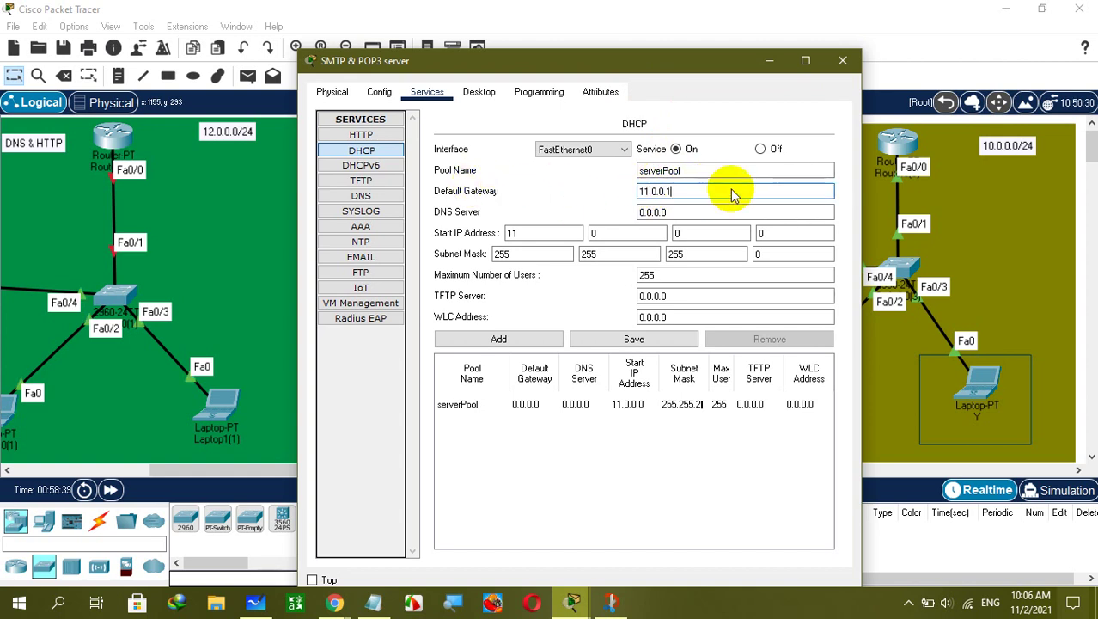
left_click(612, 232)
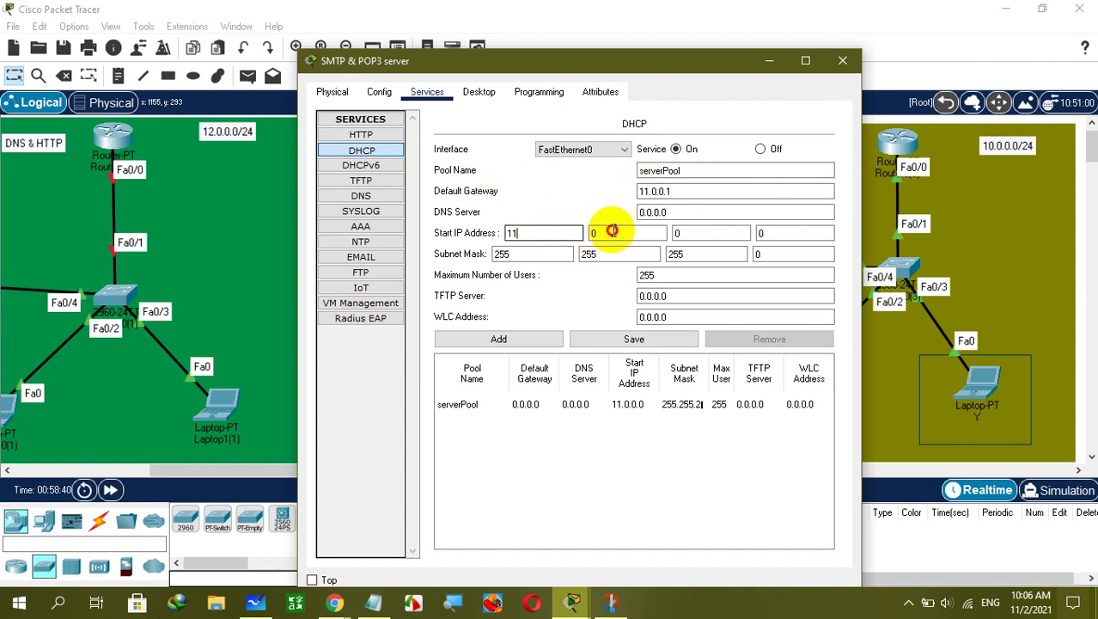
left_click(704, 232)
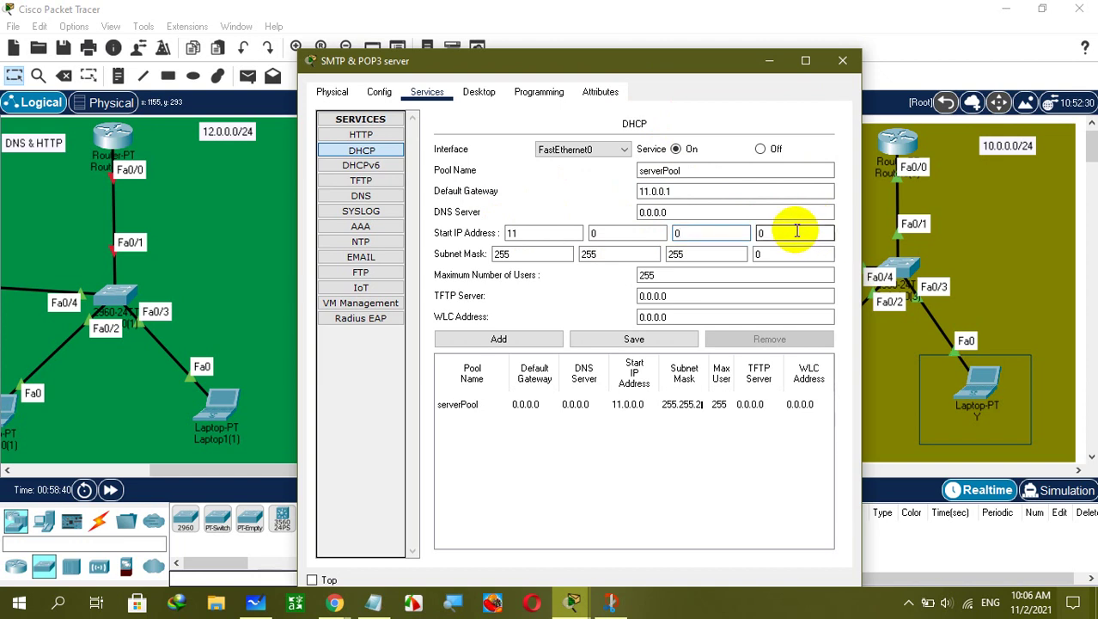
left_click(657, 341)
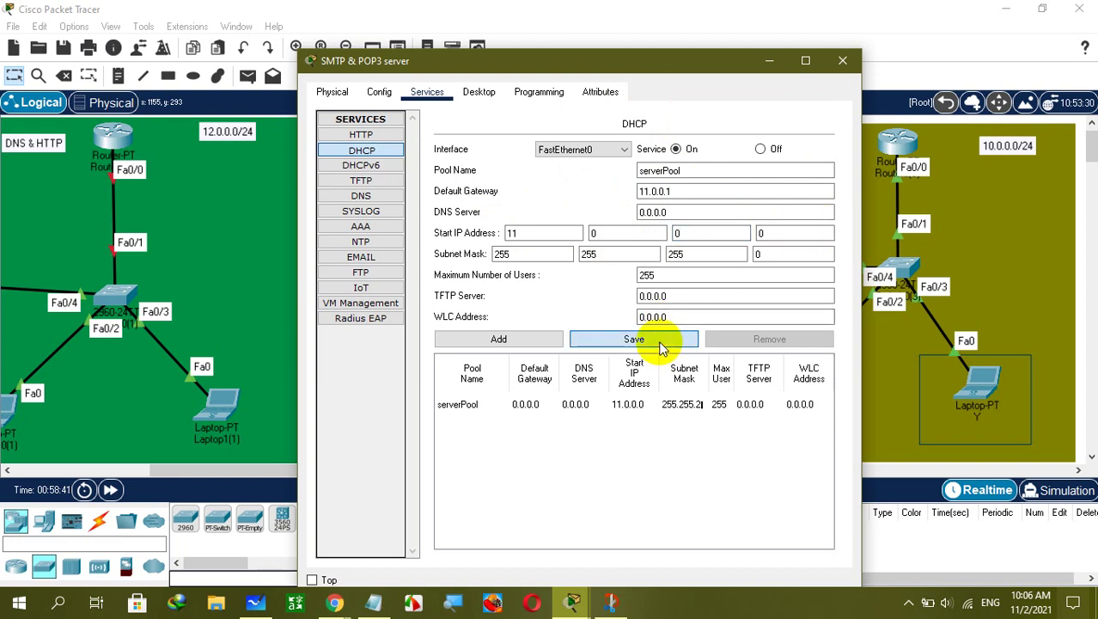
left_click(660, 342)
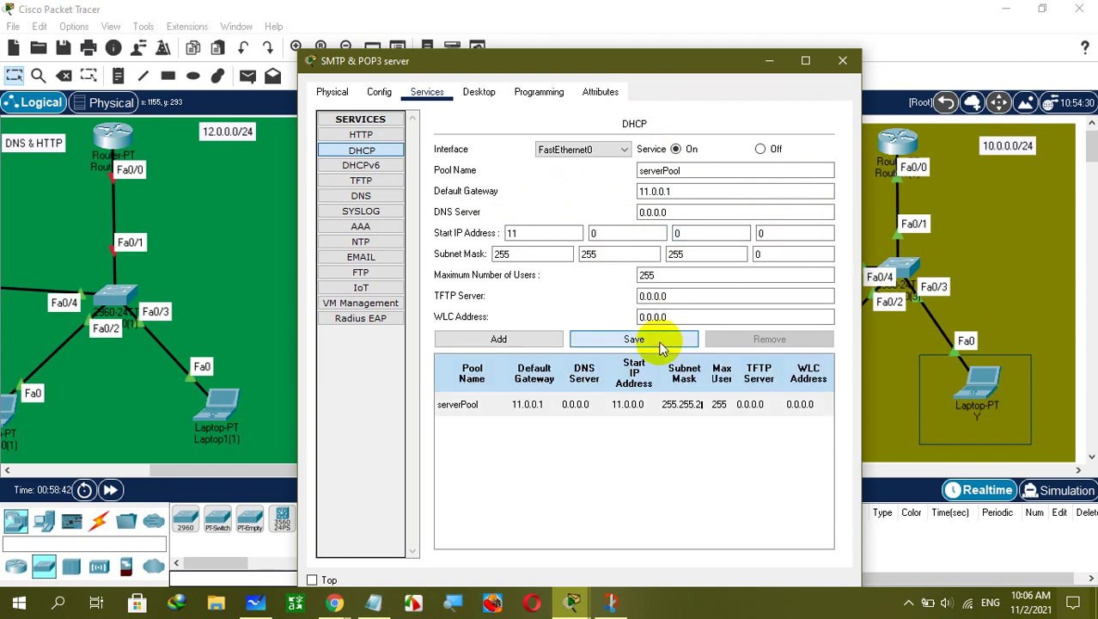
Show the server's EMAIL service page, then move the server window down to reveal the topology.
left_click(364, 256)
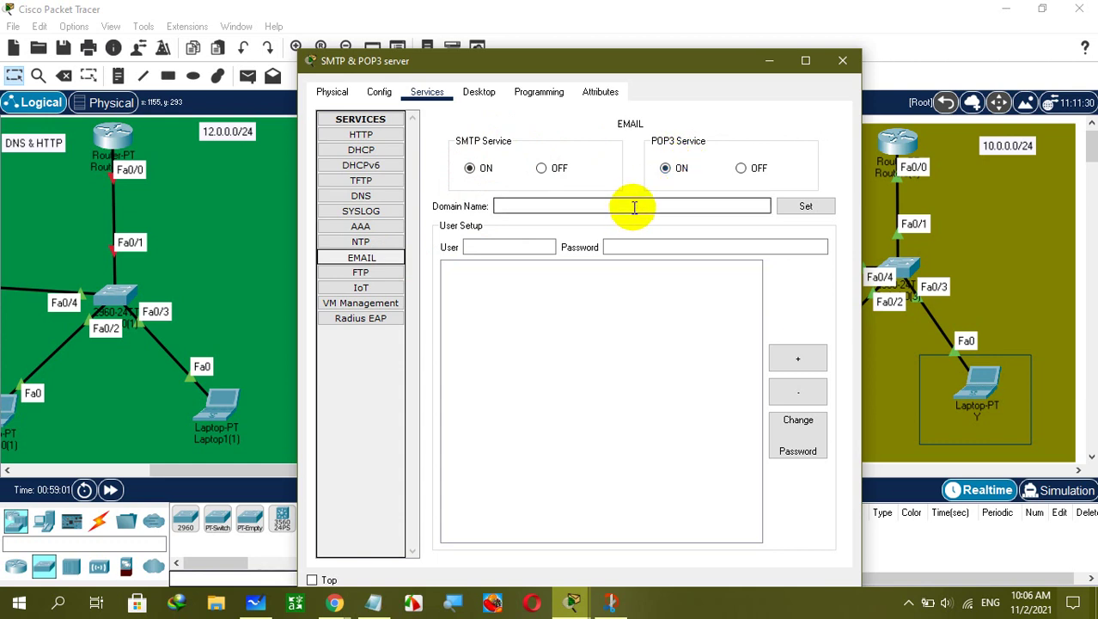
left_click(632, 207)
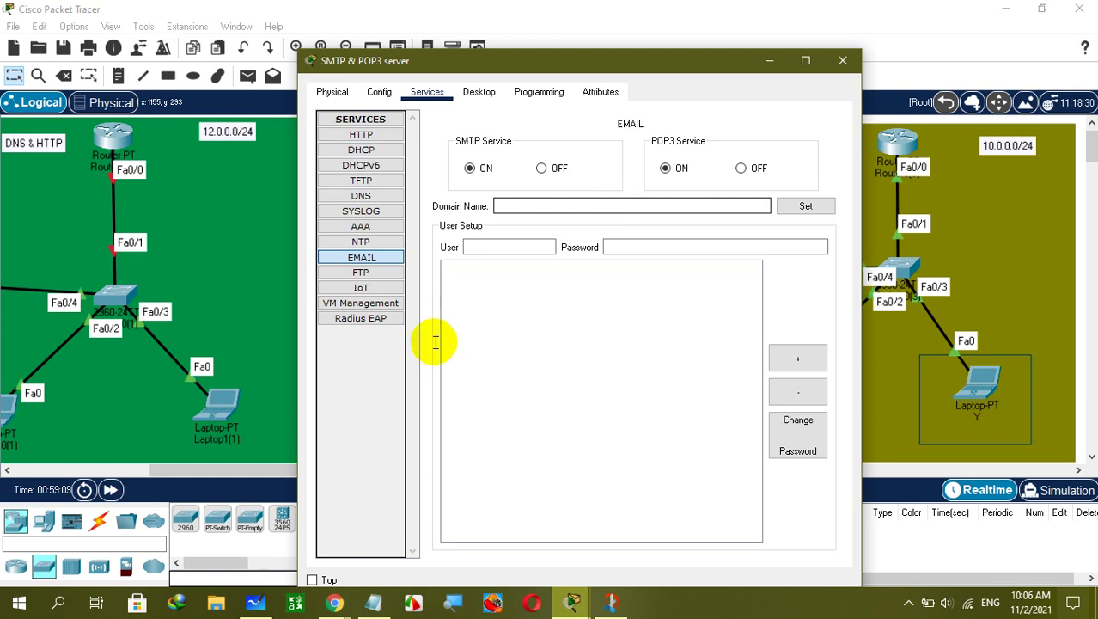
left_click_drag(633, 66, 515, 589)
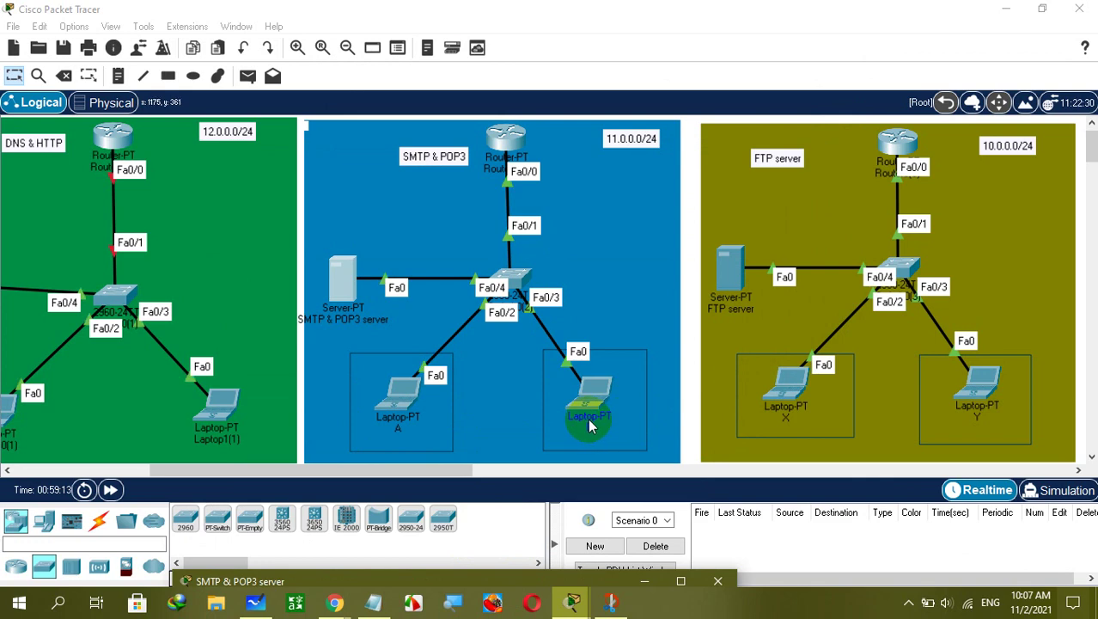
Restore the server window and try domain names like gmail.com and outlook.com before erasing them.
left_click_drag(508, 582, 580, 114)
left_click(496, 260)
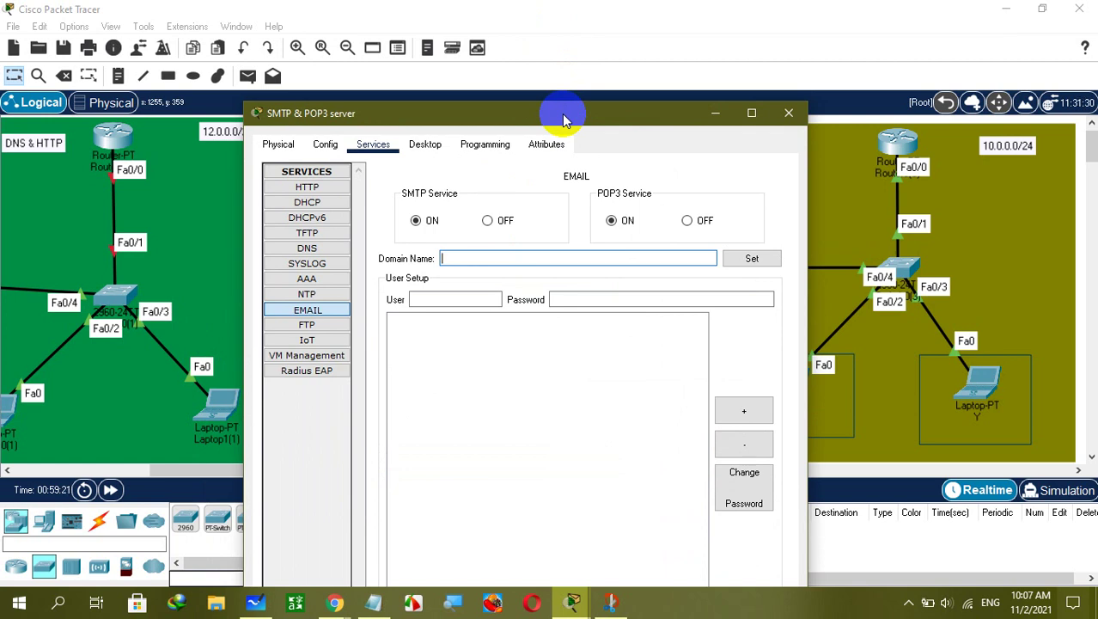
type("gmail.cp")
key("BackSpace")
type("o")
key("BackSpace")
key("BackSpace")
key("BackSpace")
key("BackSpace")
key("BackSpace")
key("BackSpace")
type("outlook.com")
key("BackSpace")
key("BackSpace")
key("BackSpace")
key("BackSpace")
key("BackSpace")
key("BackSpace")
key("BackSpace")
Set the mail domain to cis.com and add mail user A with a password.
type("om")
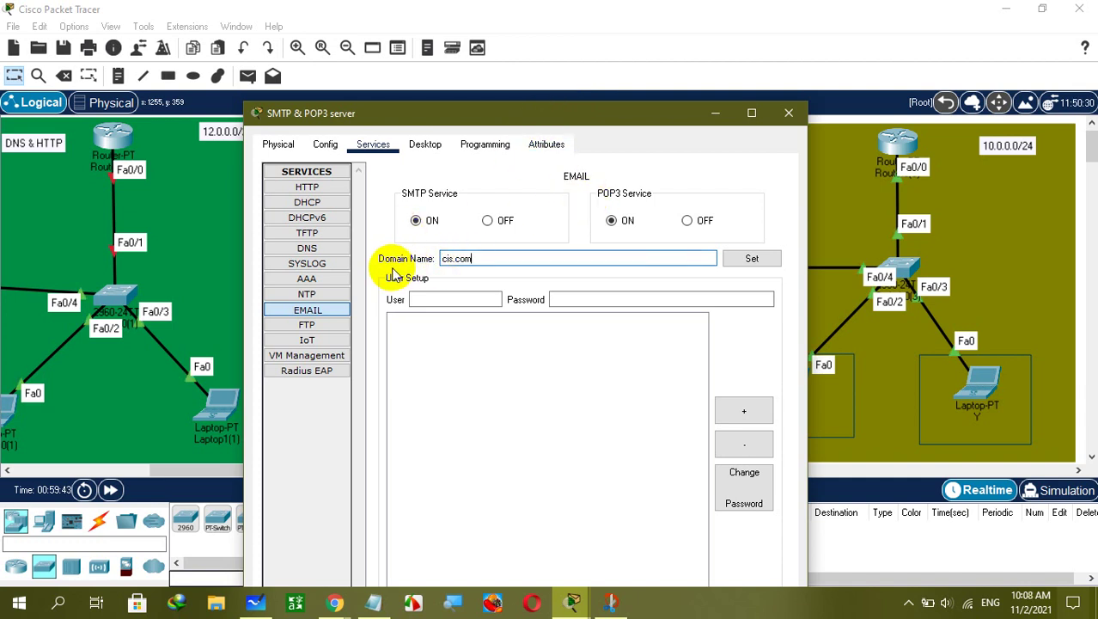
left_click(756, 257)
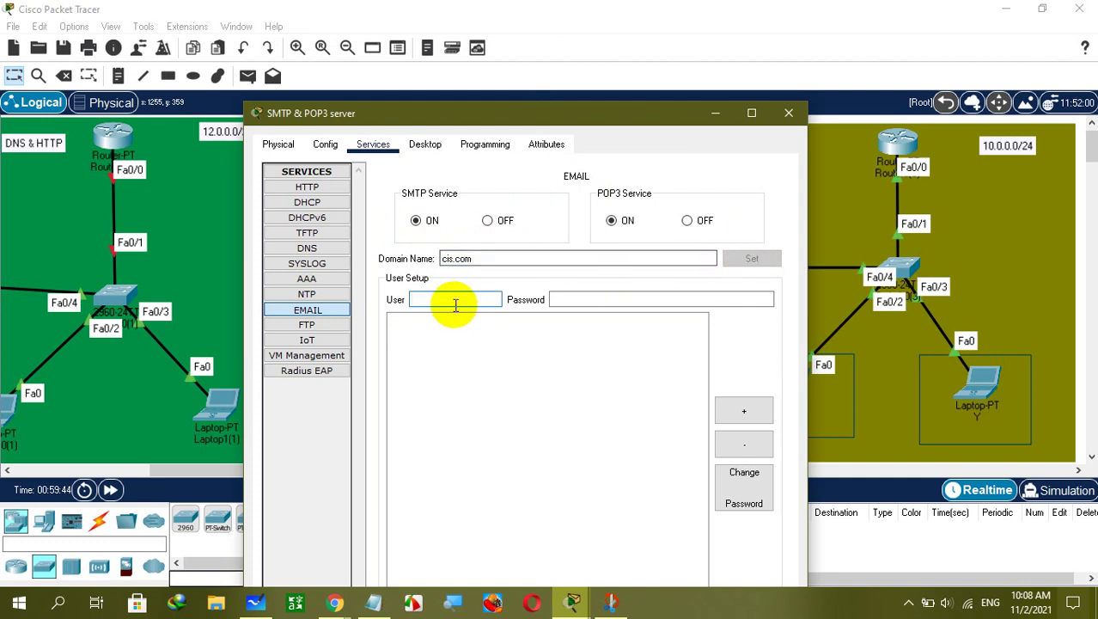
type("A")
left_click(572, 299)
type("123")
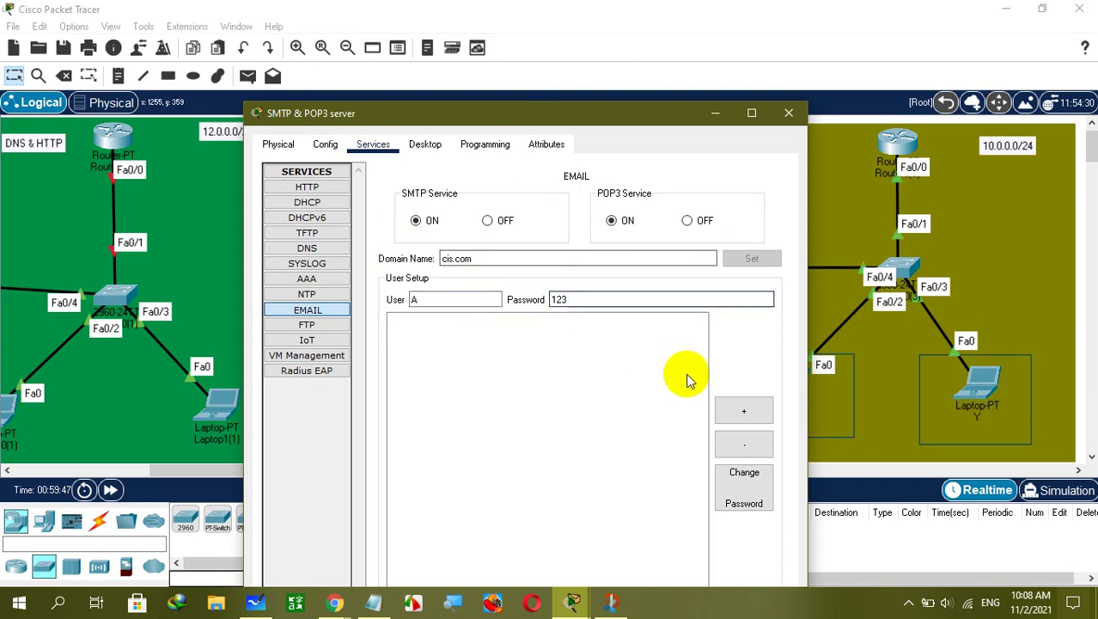
left_click(732, 409)
Add mail user B with a password, check the account list, and close the server window.
left_click(446, 294)
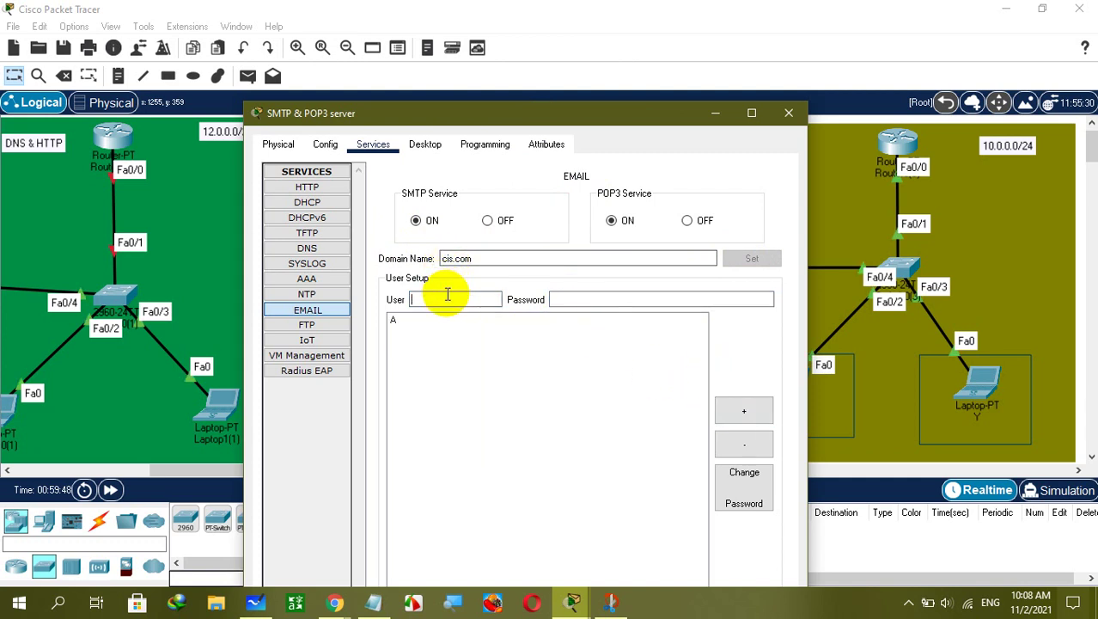
type("B")
left_click(554, 298)
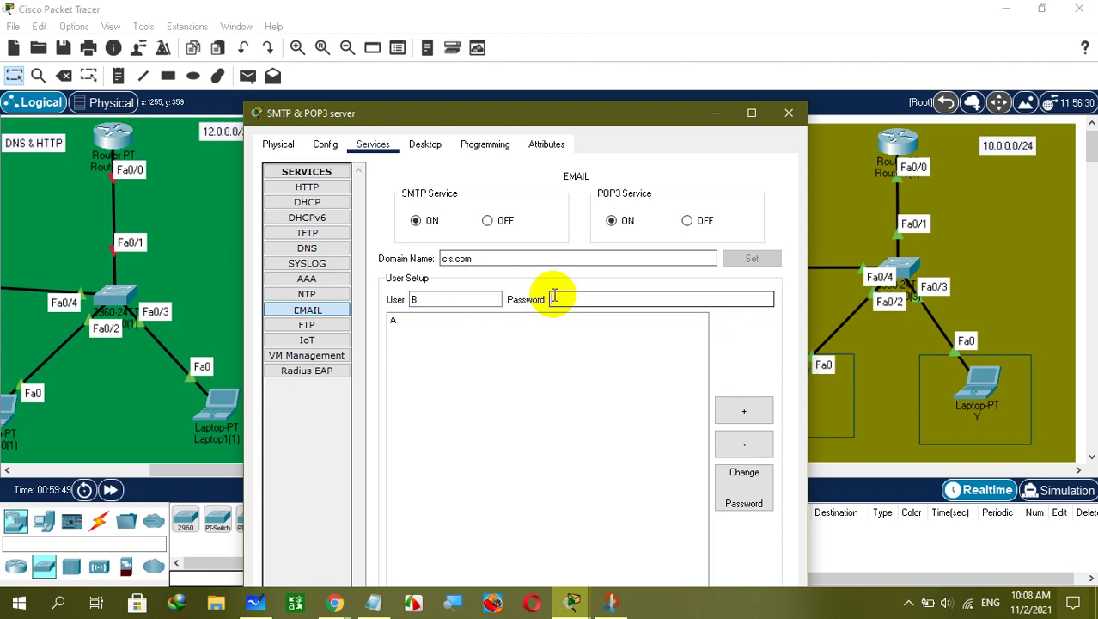
type("123")
left_click(744, 414)
left_click_drag(606, 125, 546, 471)
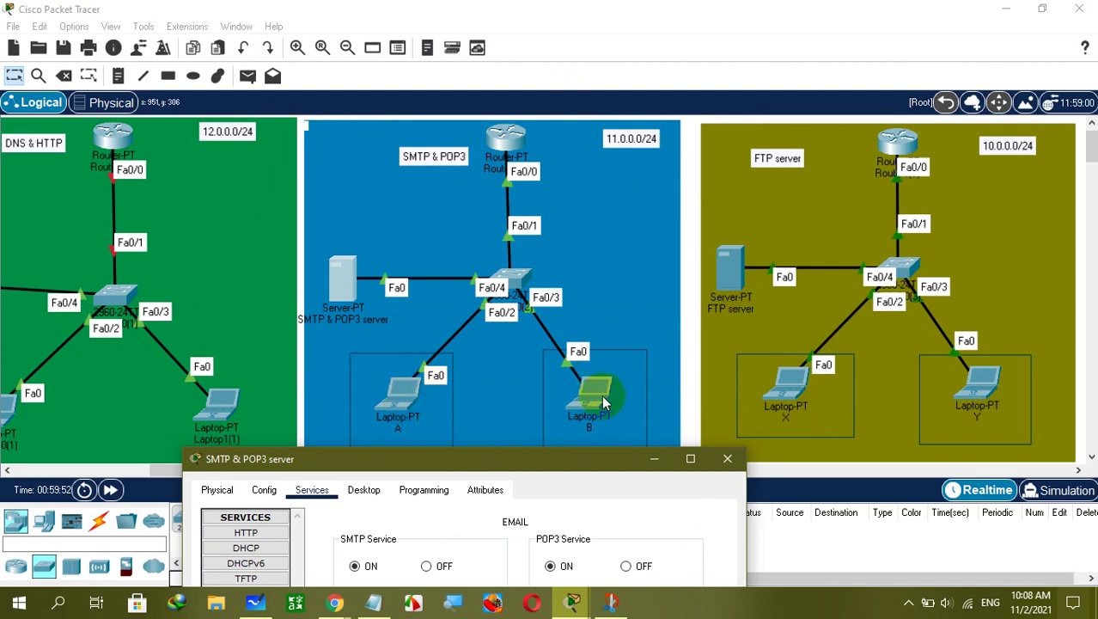
left_click_drag(580, 453, 607, 98)
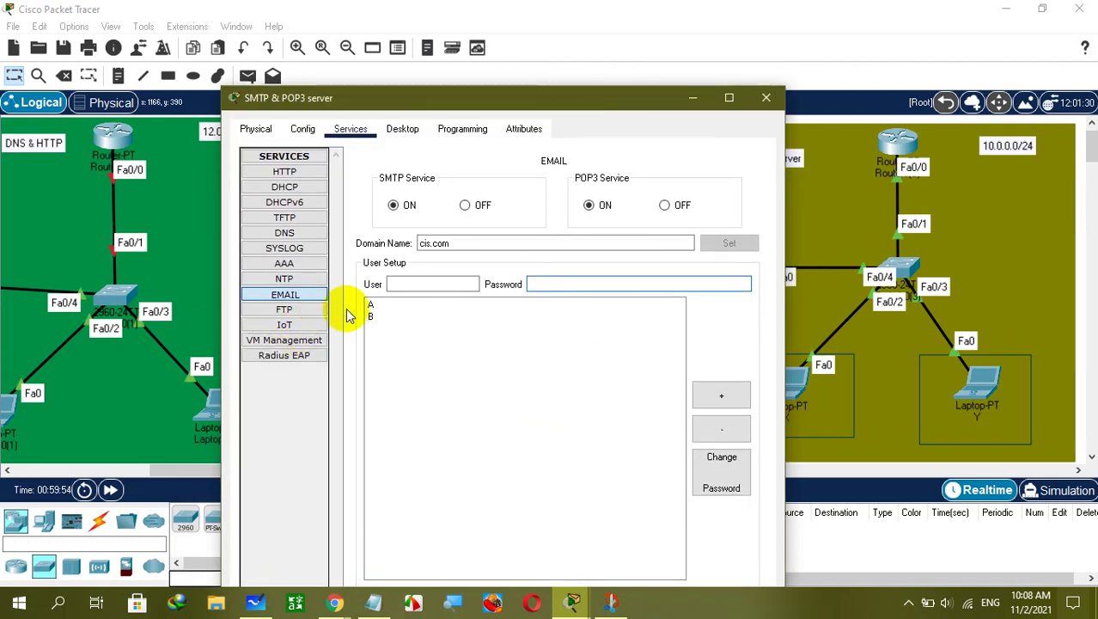
left_click(432, 318)
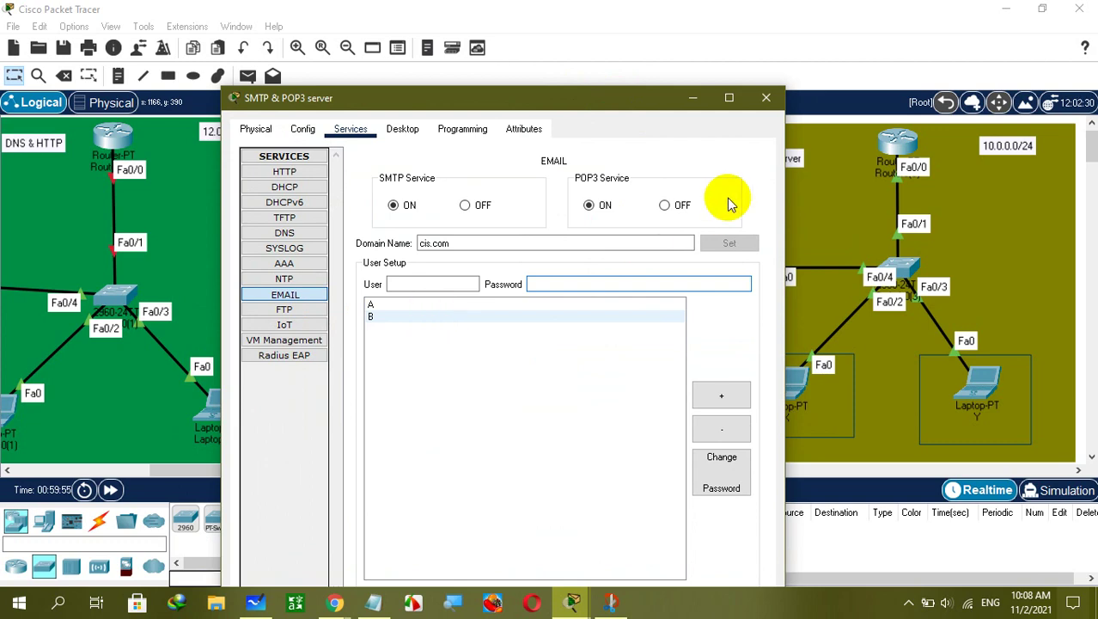
left_click(760, 100)
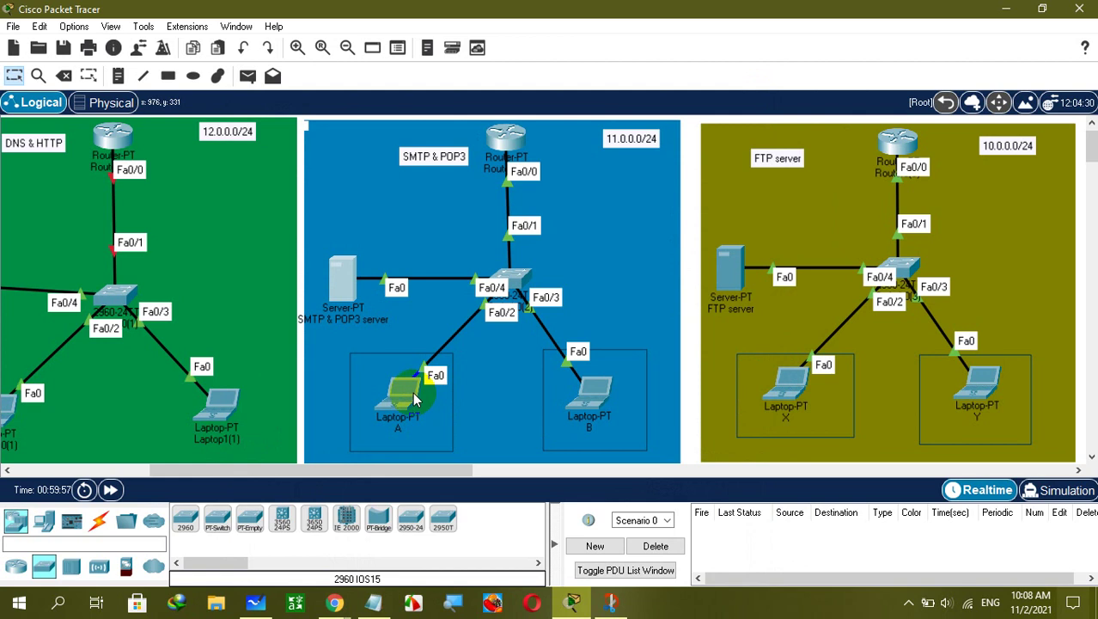
Switch laptop A's IP Configuration to DHCP, obtaining 11.0.0.3 with gateway 11.0.0.1.
mouse_move(416, 400)
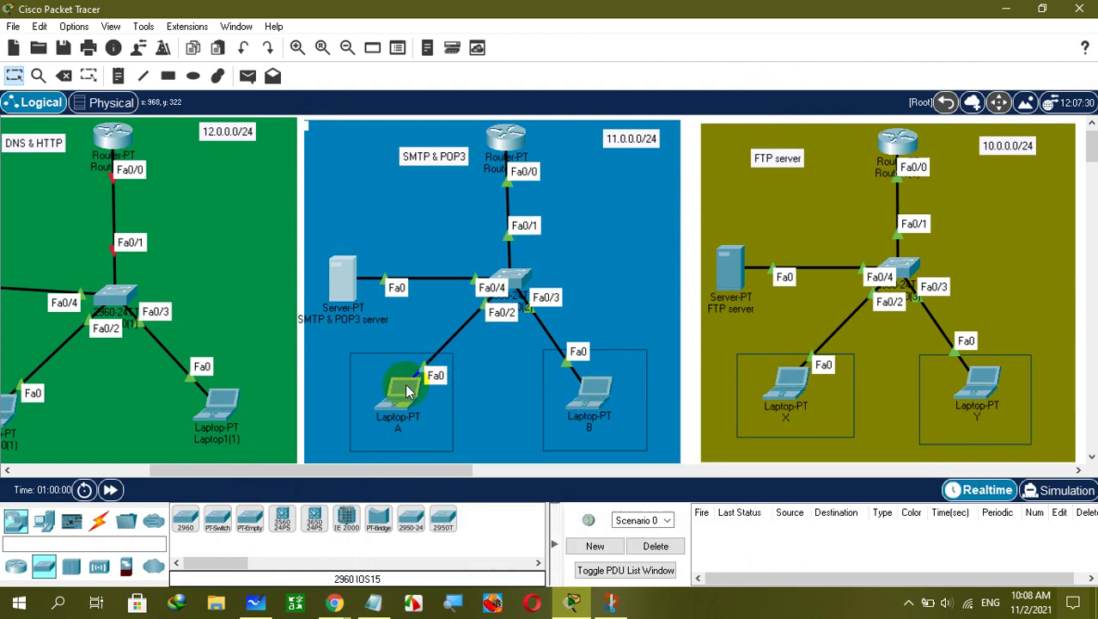
left_click(407, 391)
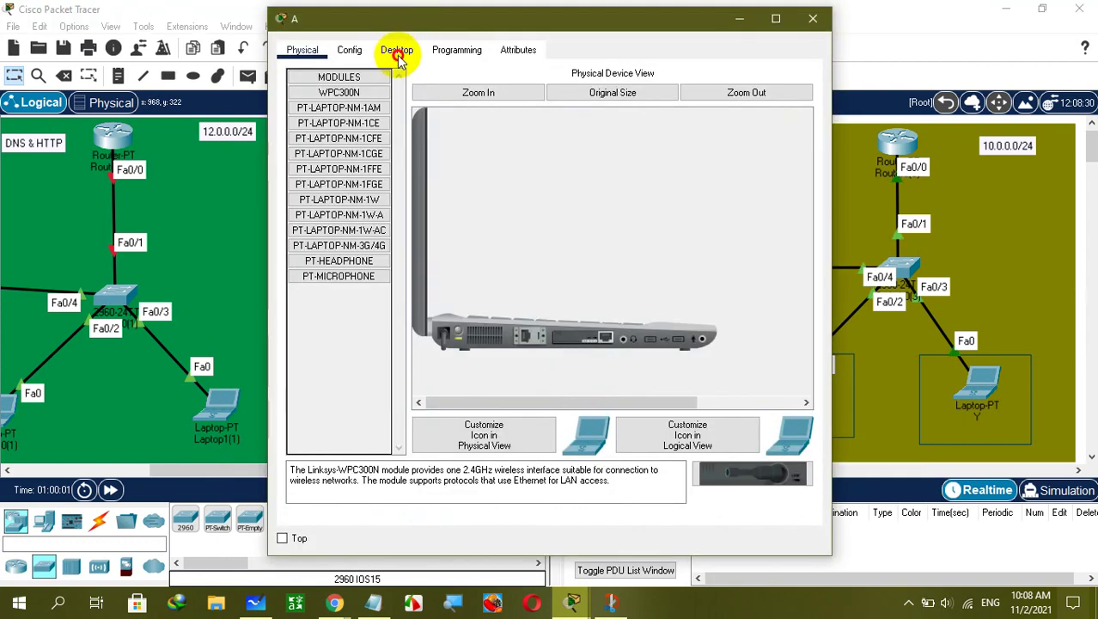
left_click(396, 54)
left_click(334, 107)
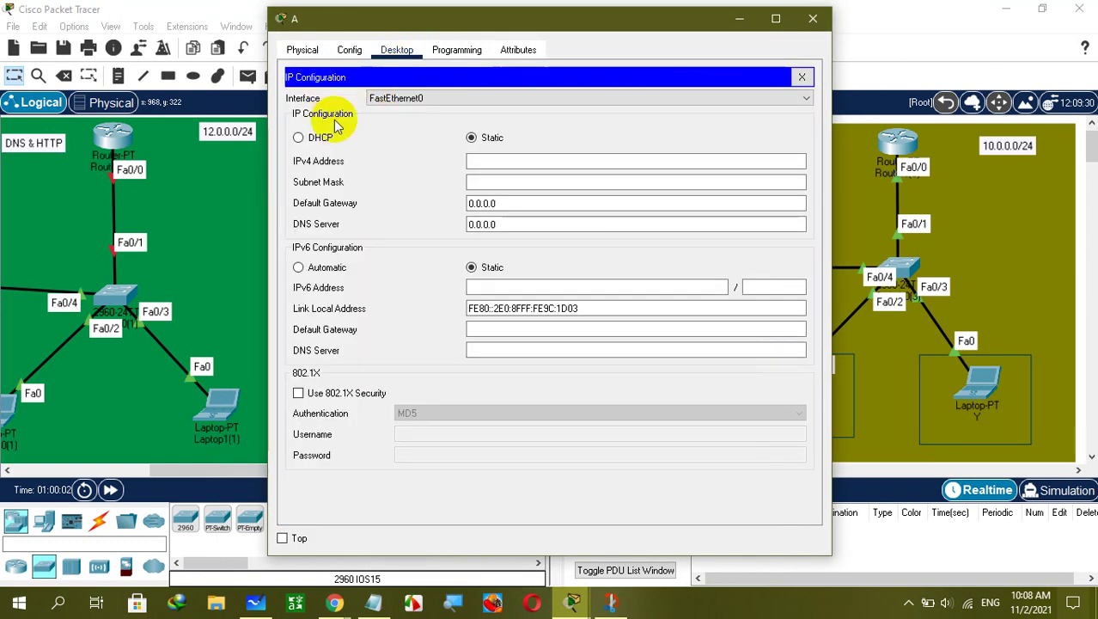
left_click(329, 139)
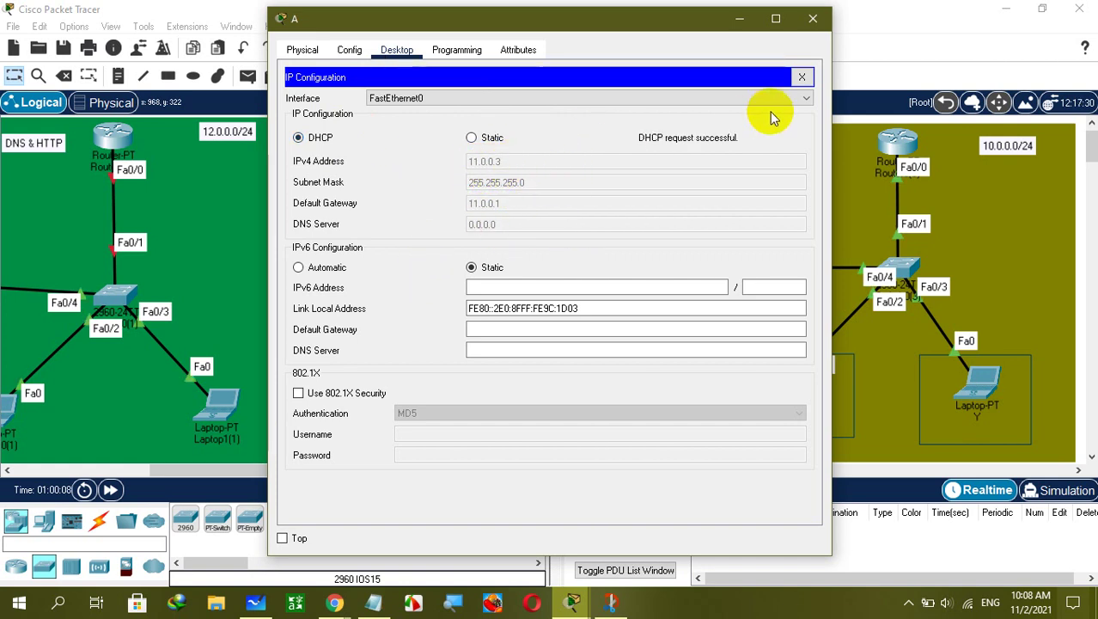
left_click(802, 77)
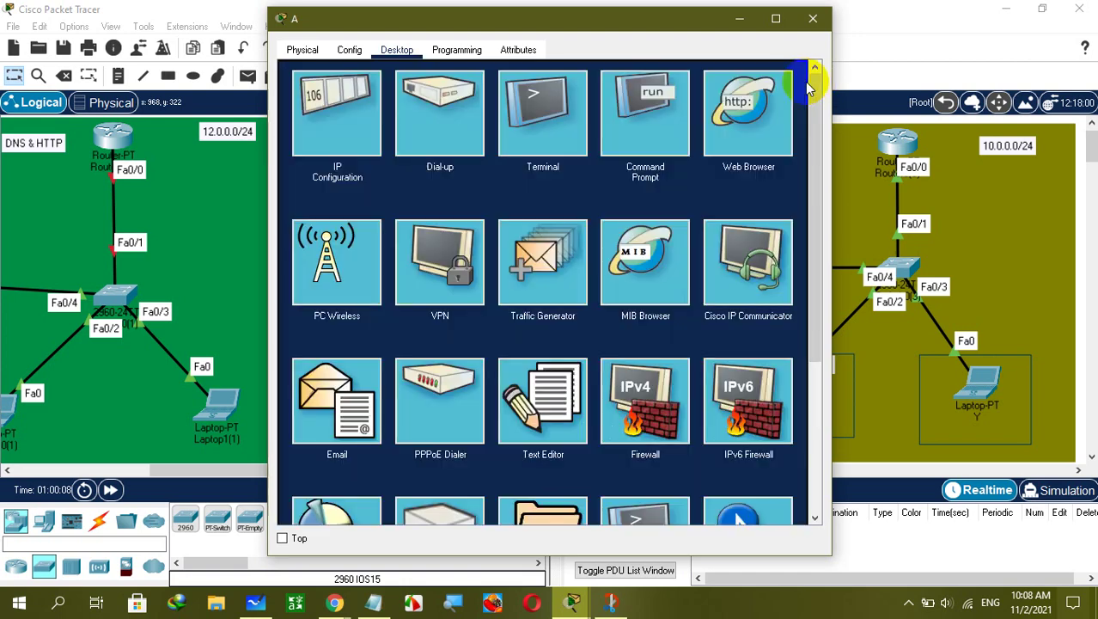
left_click(354, 406)
left_click(391, 117)
type("A")
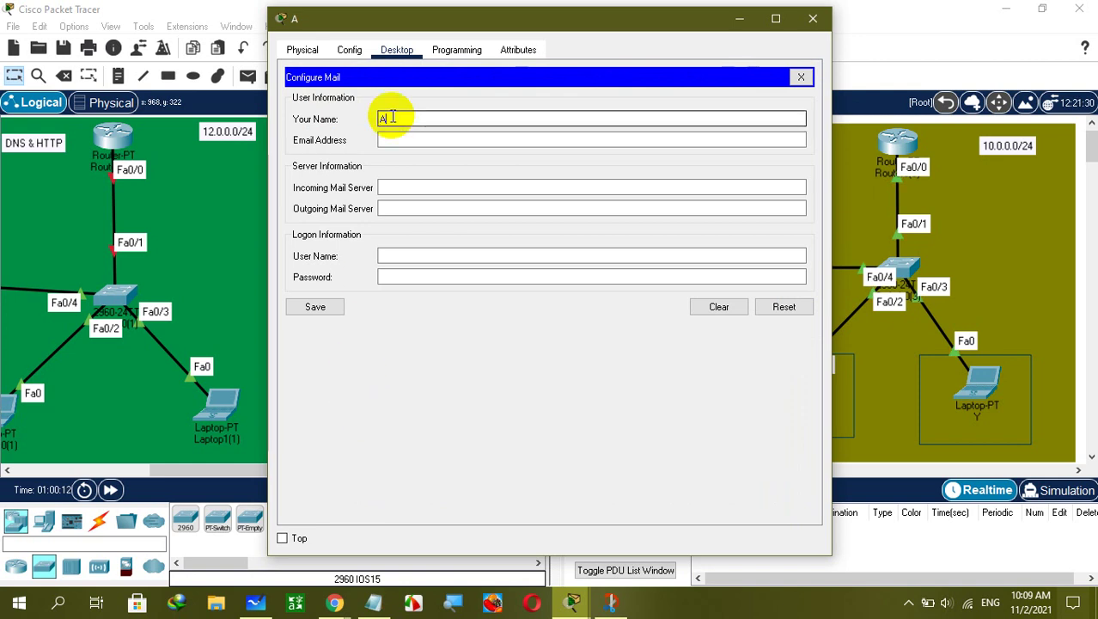
left_click(389, 141)
type("A@cis.")
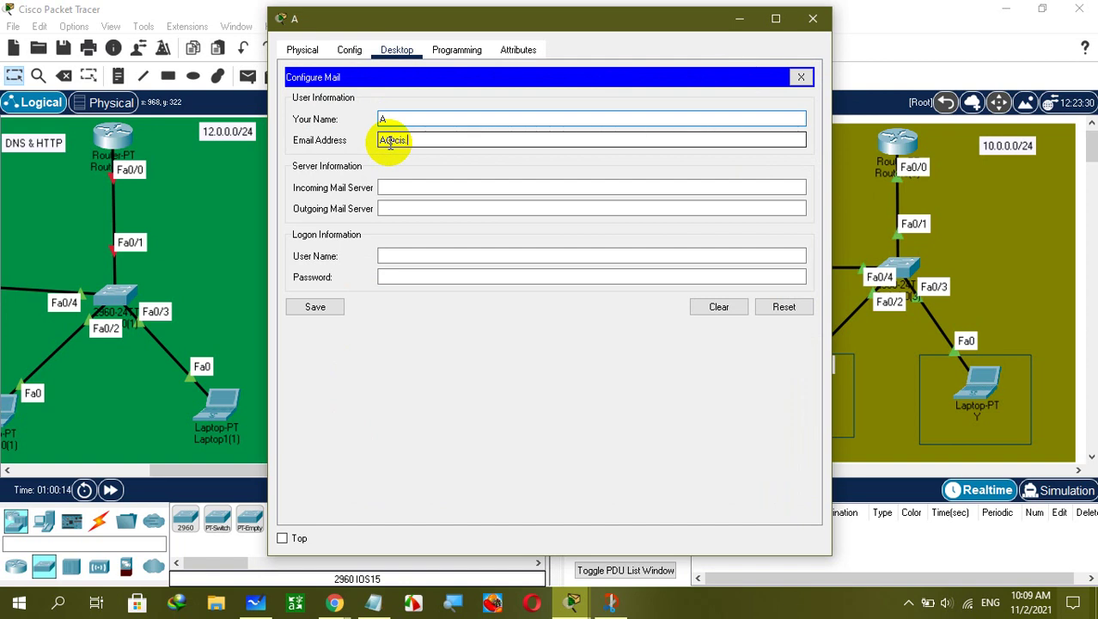
type("com")
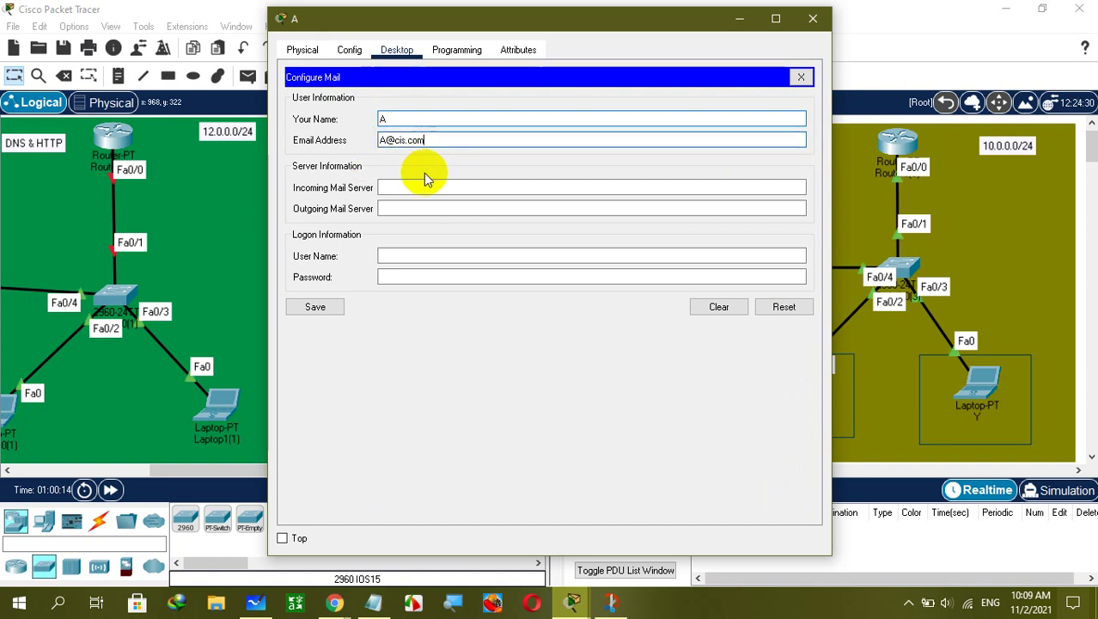
left_click(418, 181)
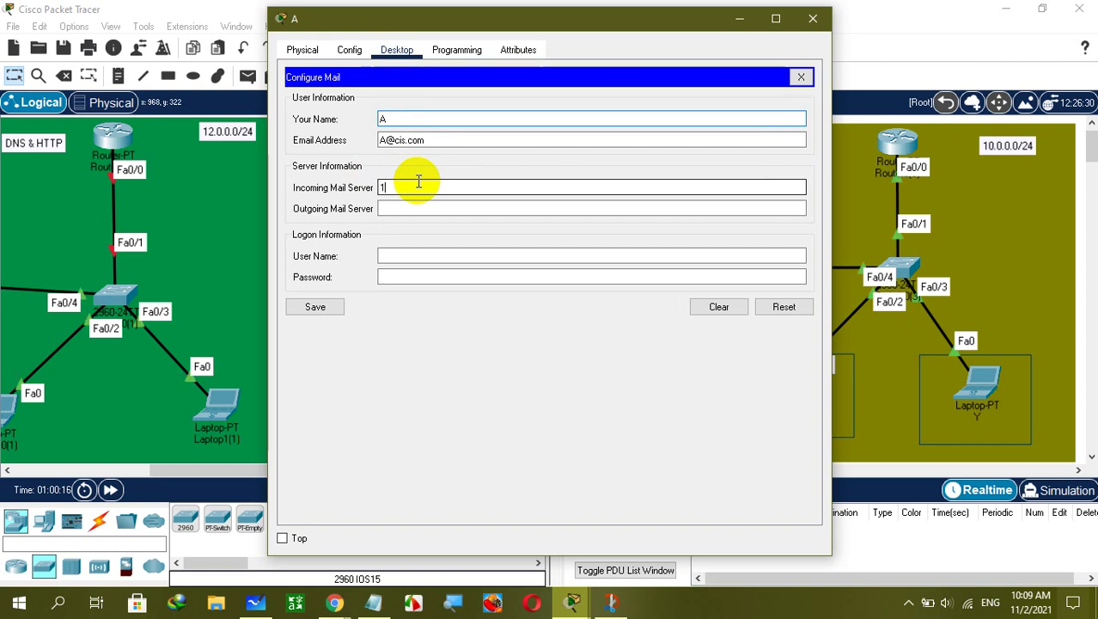
type("11.0.0.2")
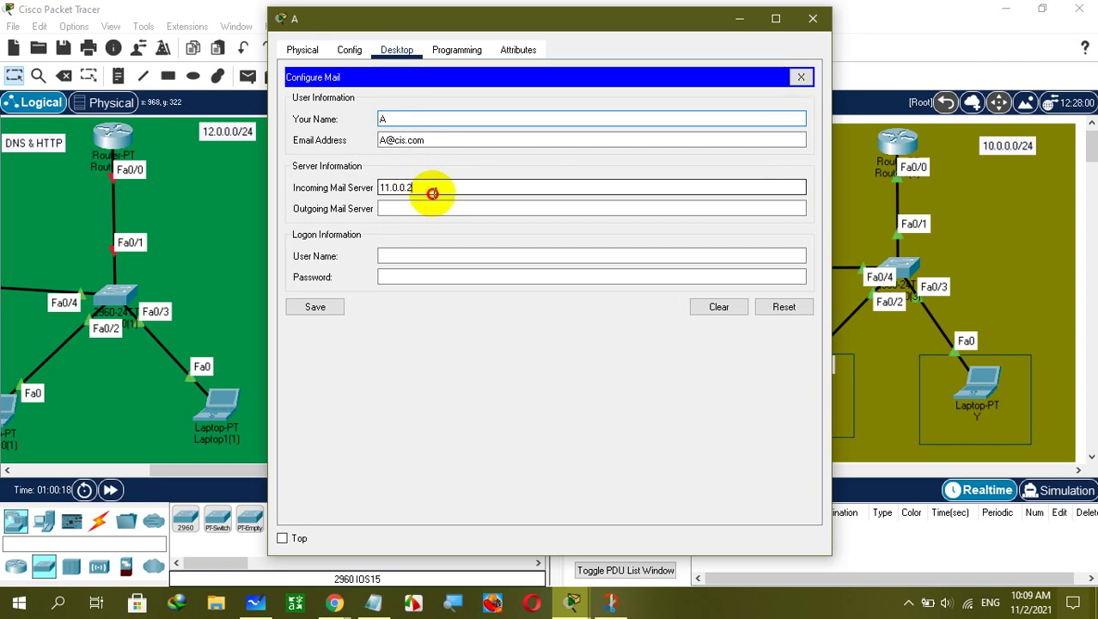
key("ctrl+a")
key("ctrl+c")
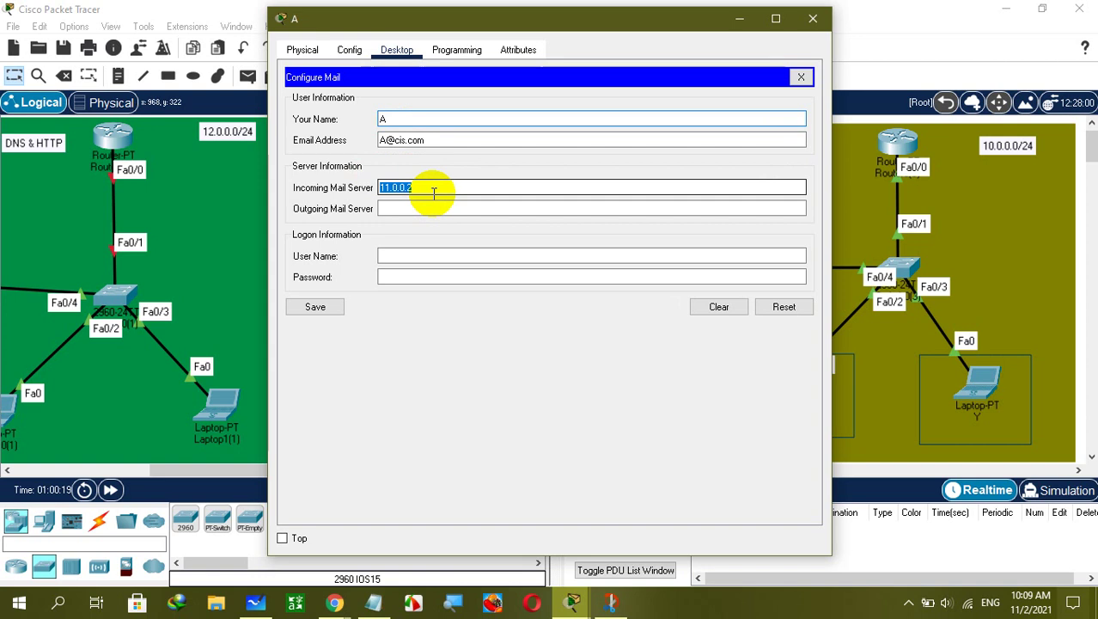
left_click(421, 208)
key("ctrl+v")
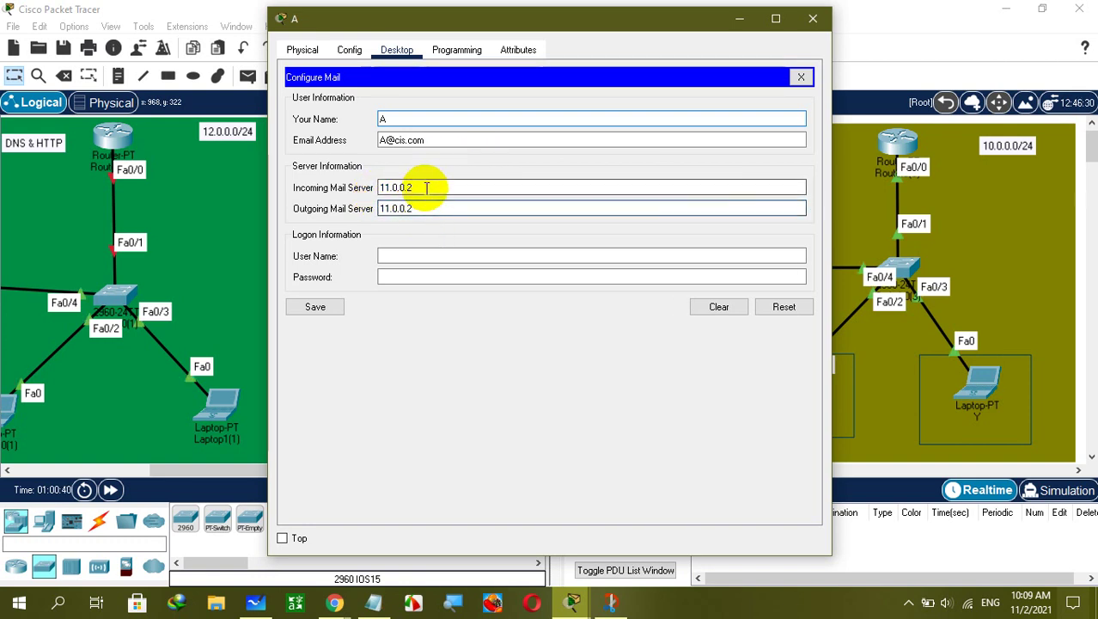
Enter logon user A with its password, save the mail account, and close laptop A's window.
left_click(417, 254)
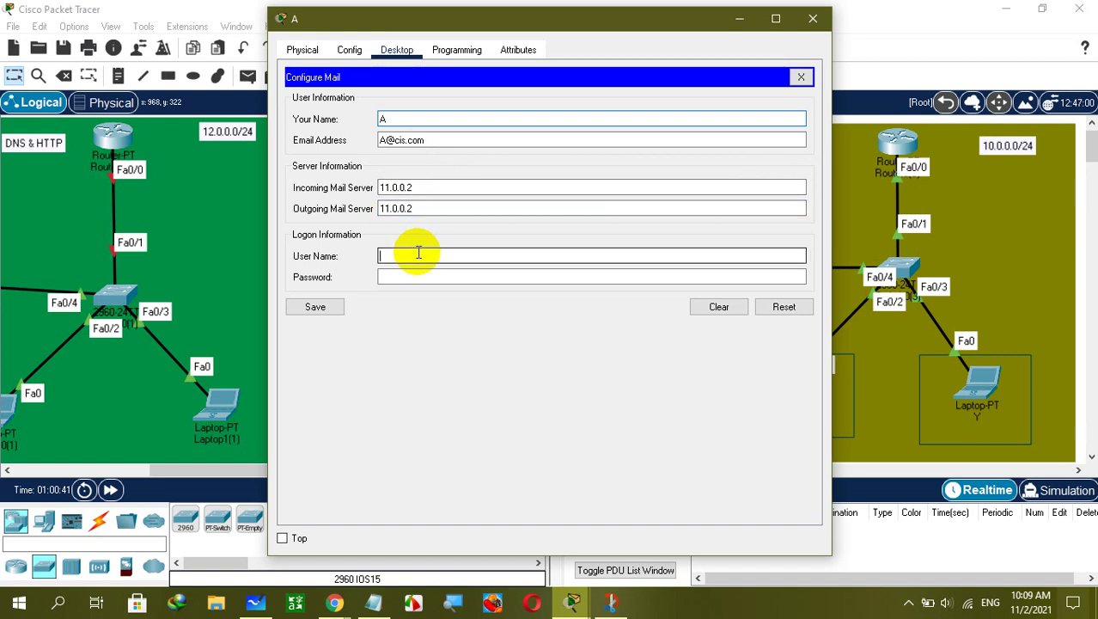
type("A")
left_click(405, 280)
type("AAA")
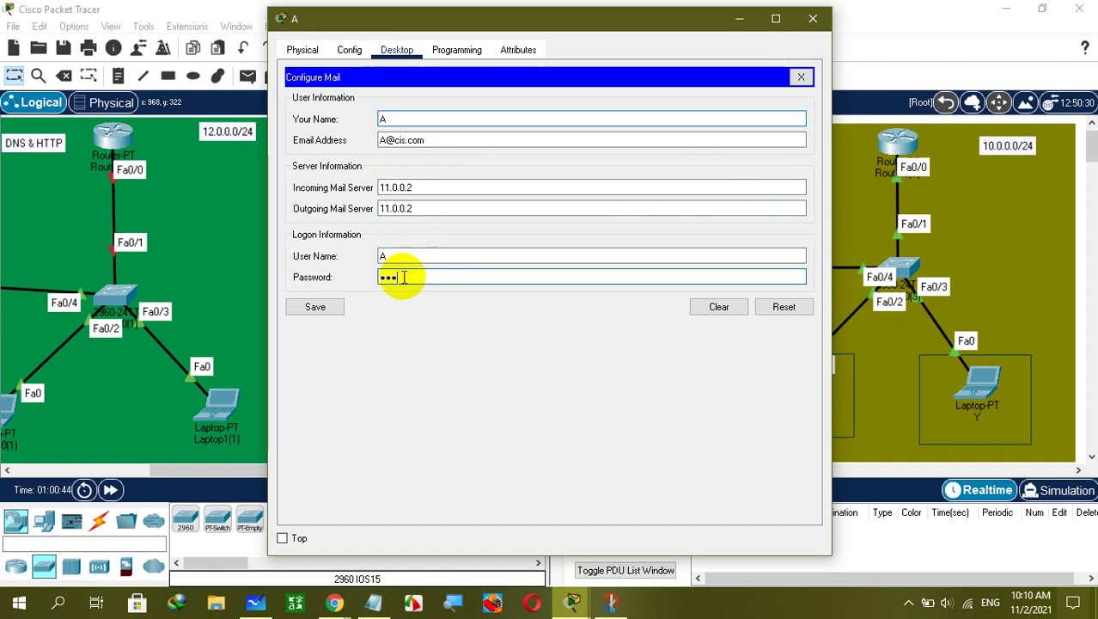
left_click(335, 311)
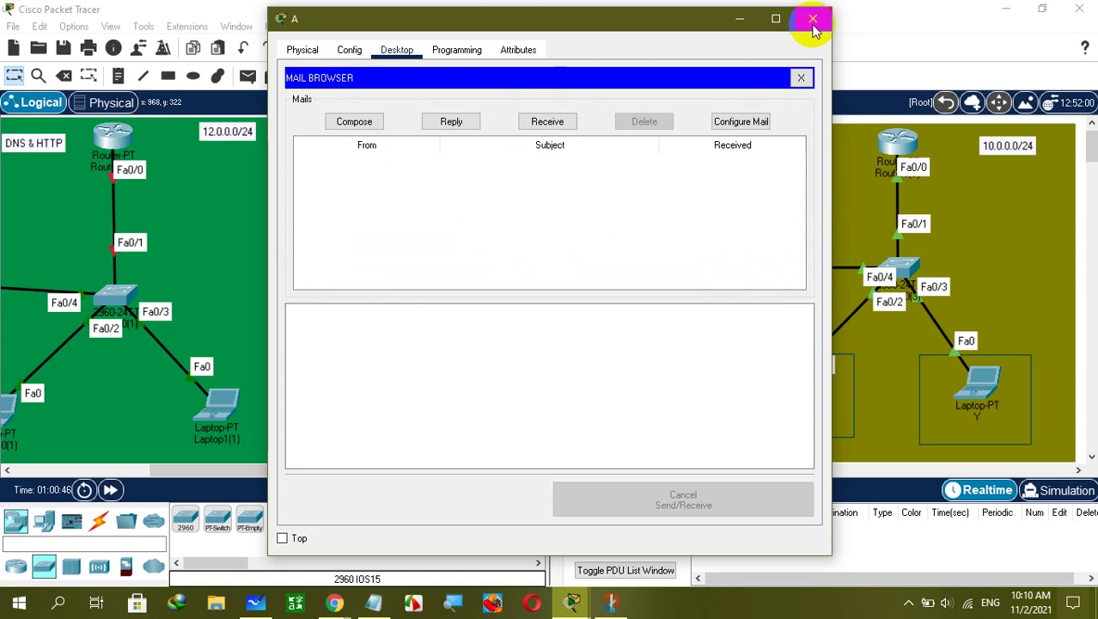
left_click(739, 18)
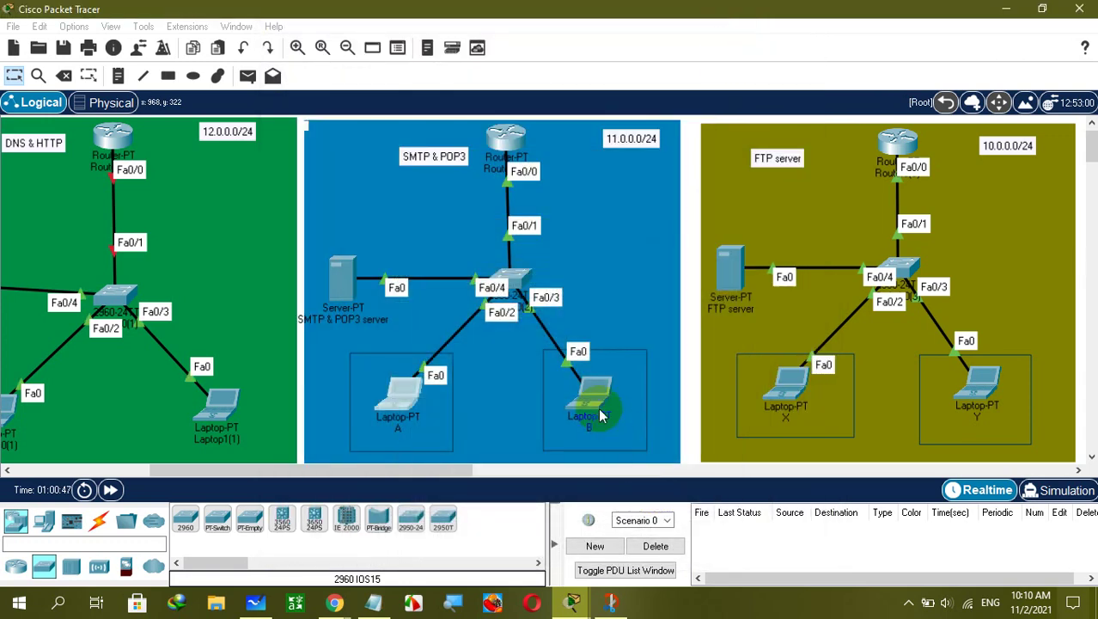
Set laptop B's IP Configuration to obtain its address by DHCP.
left_click(597, 397)
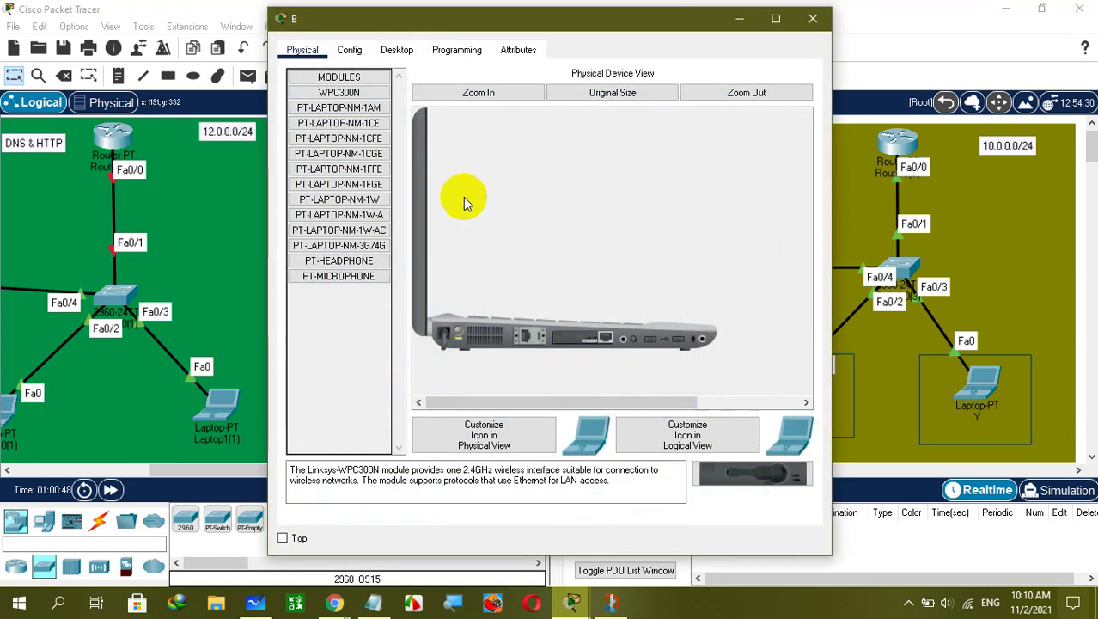
left_click(397, 49)
left_click(339, 103)
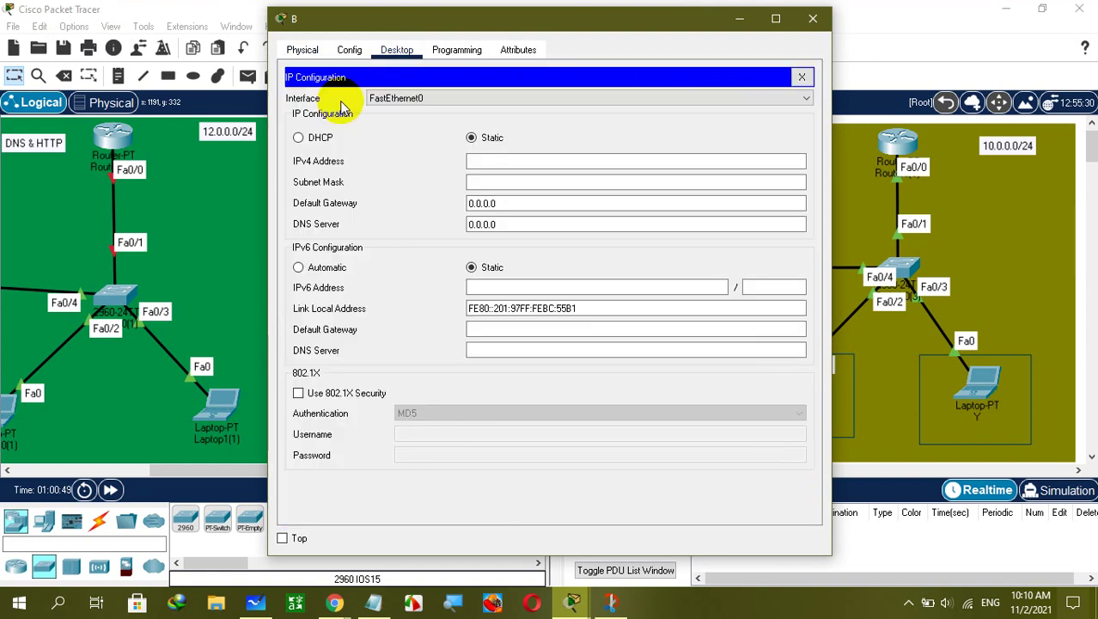
left_click(316, 139)
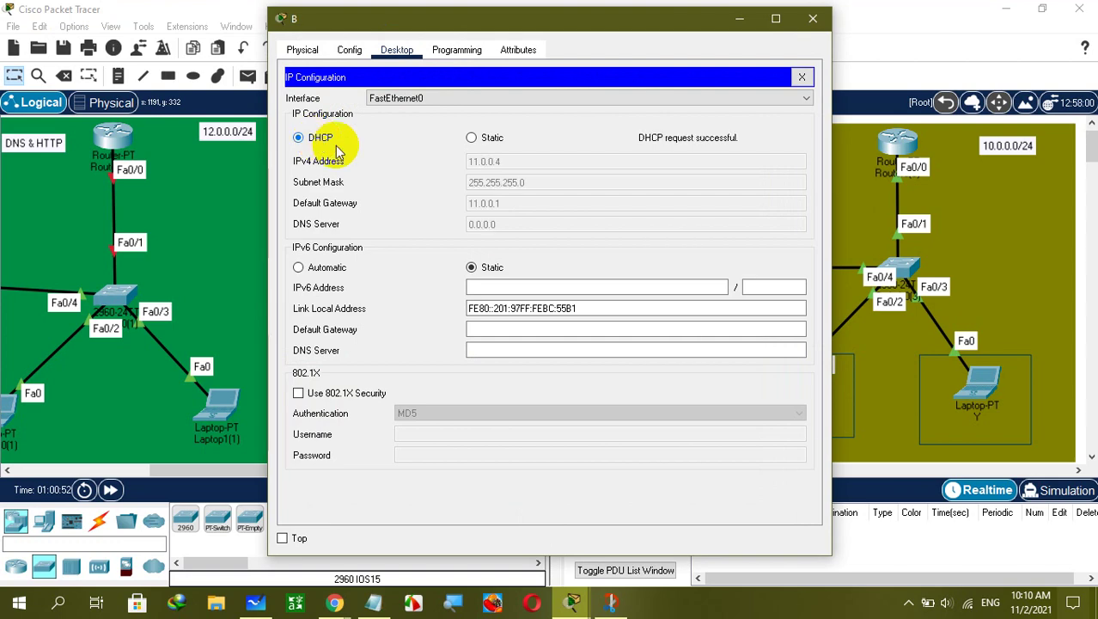
left_click(805, 77)
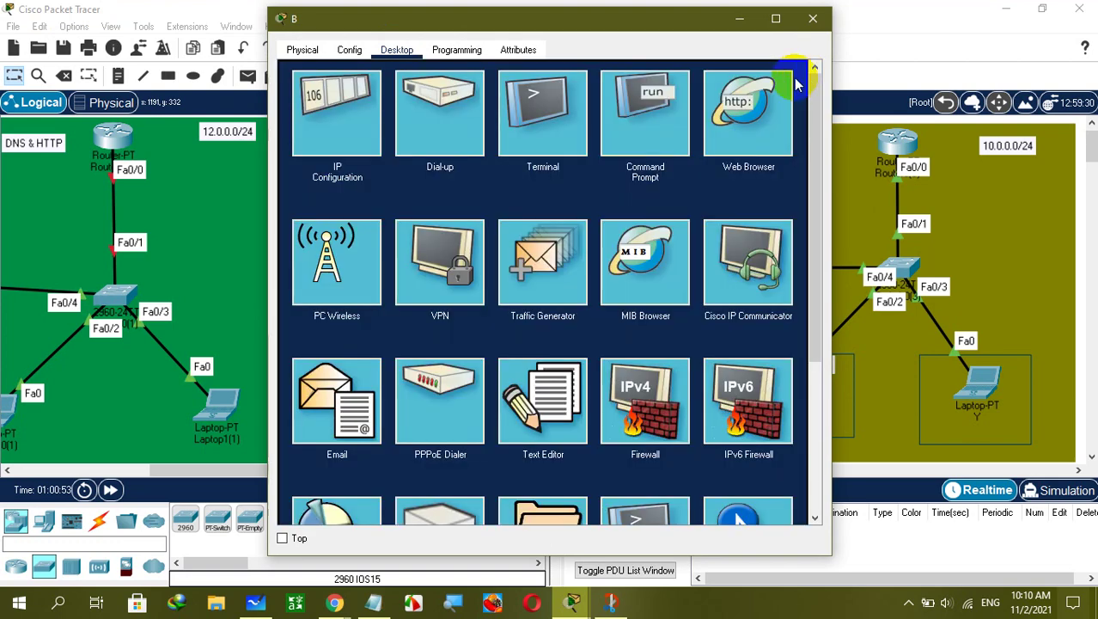
left_click(413, 118)
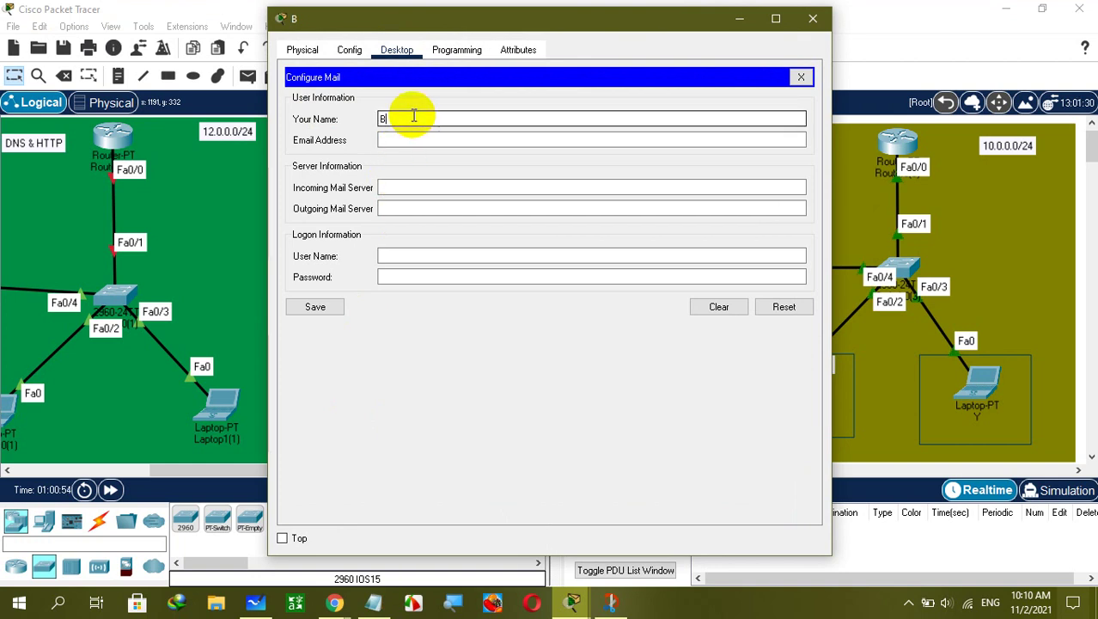
left_click(408, 135)
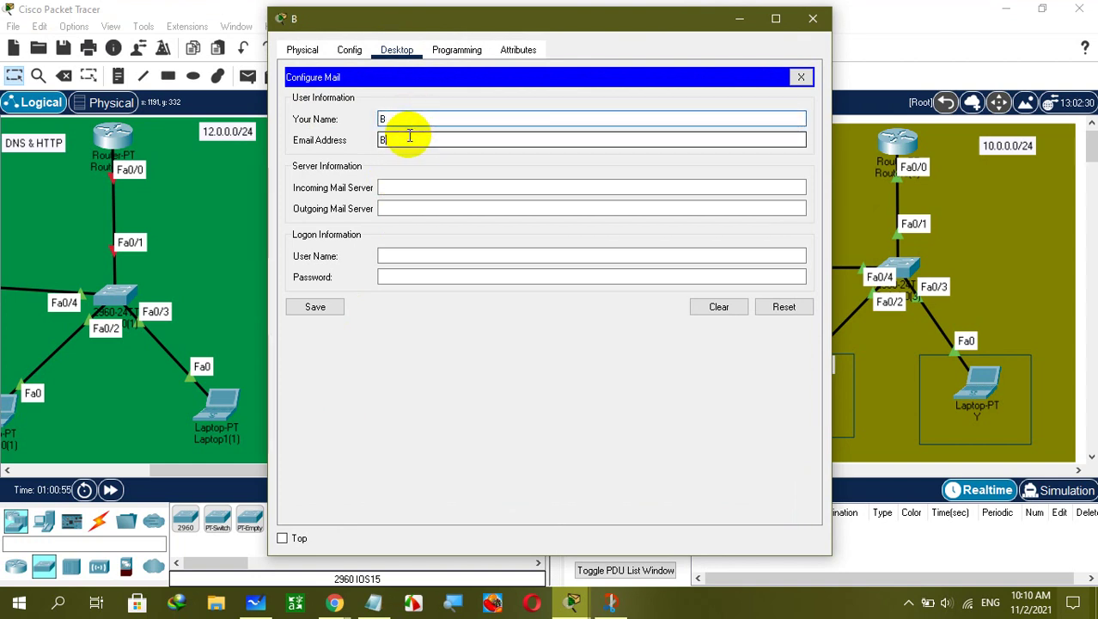
type("B@cis.com")
left_click(391, 144)
left_click_drag(391, 144, 423, 143)
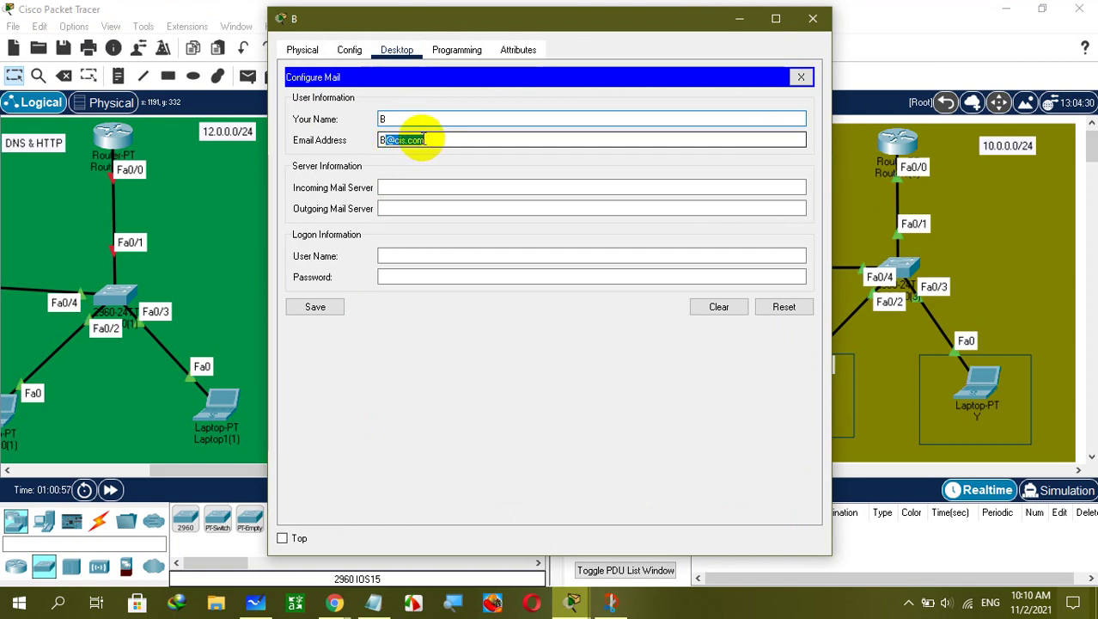
left_click(415, 186)
type("11.0.0.2")
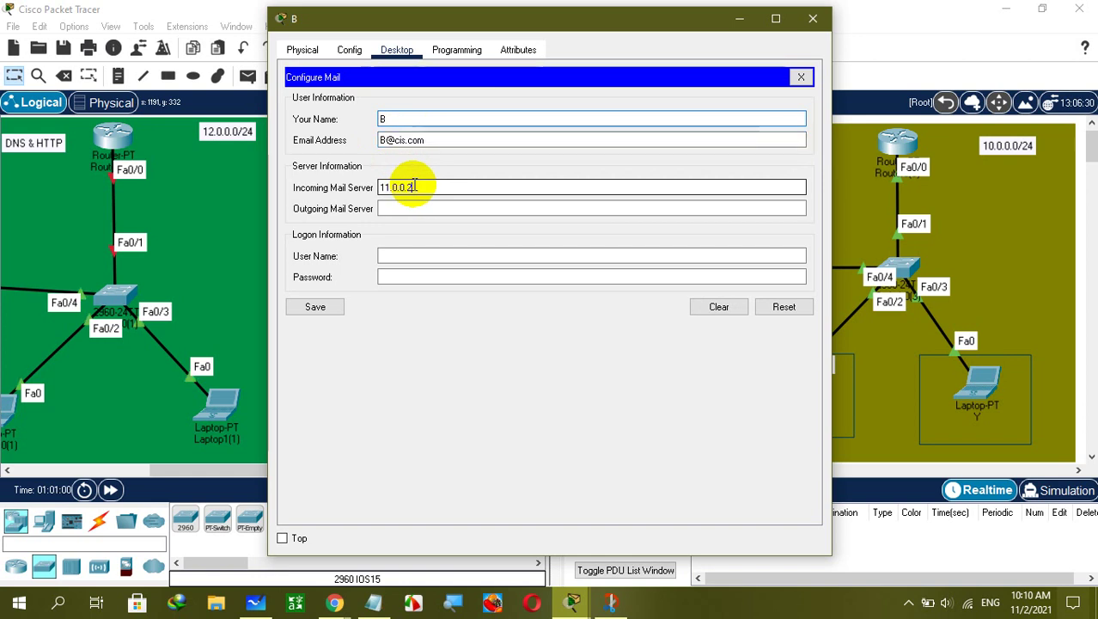
left_click(433, 206)
type("11.0.0.2")
Enter logon user B with its password, save the account, and move the window right.
left_click(424, 254)
type("B")
left_click(422, 278)
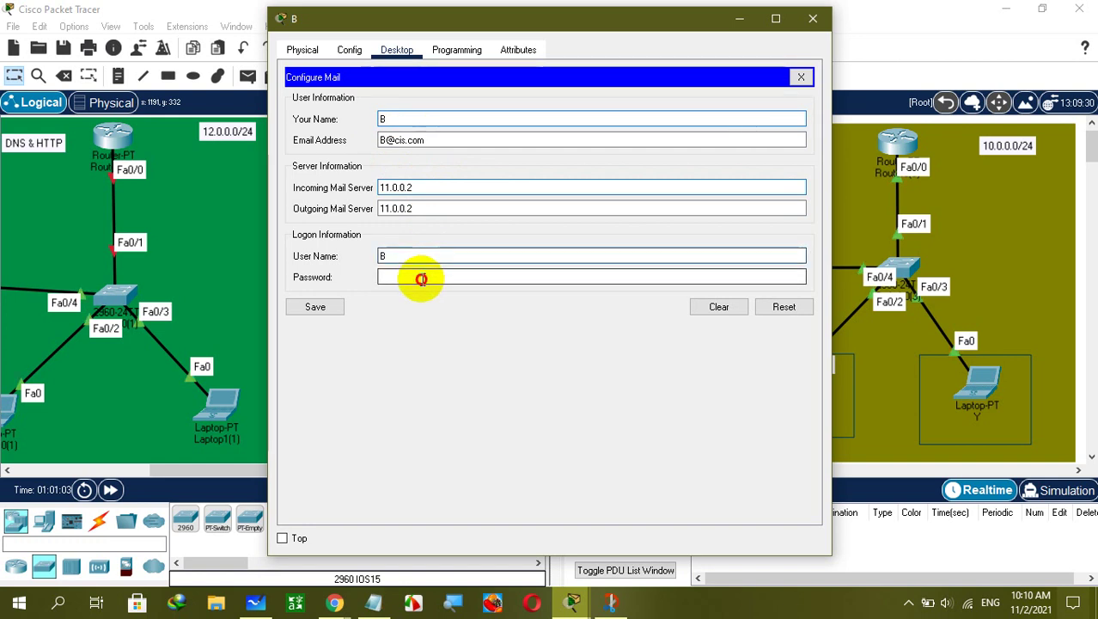
type("123")
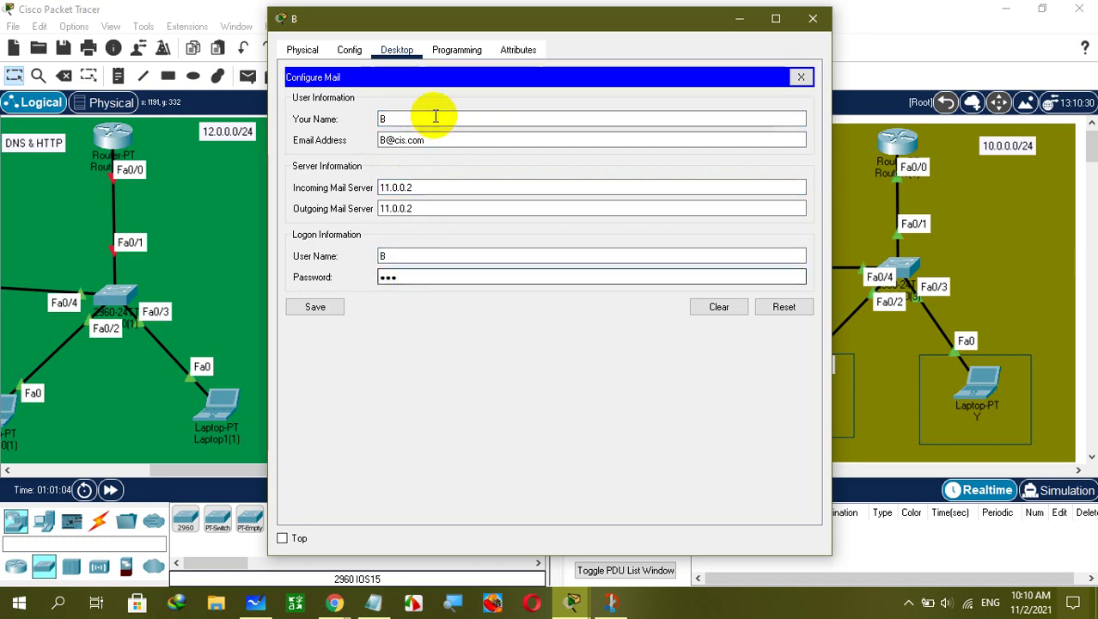
left_click(317, 306)
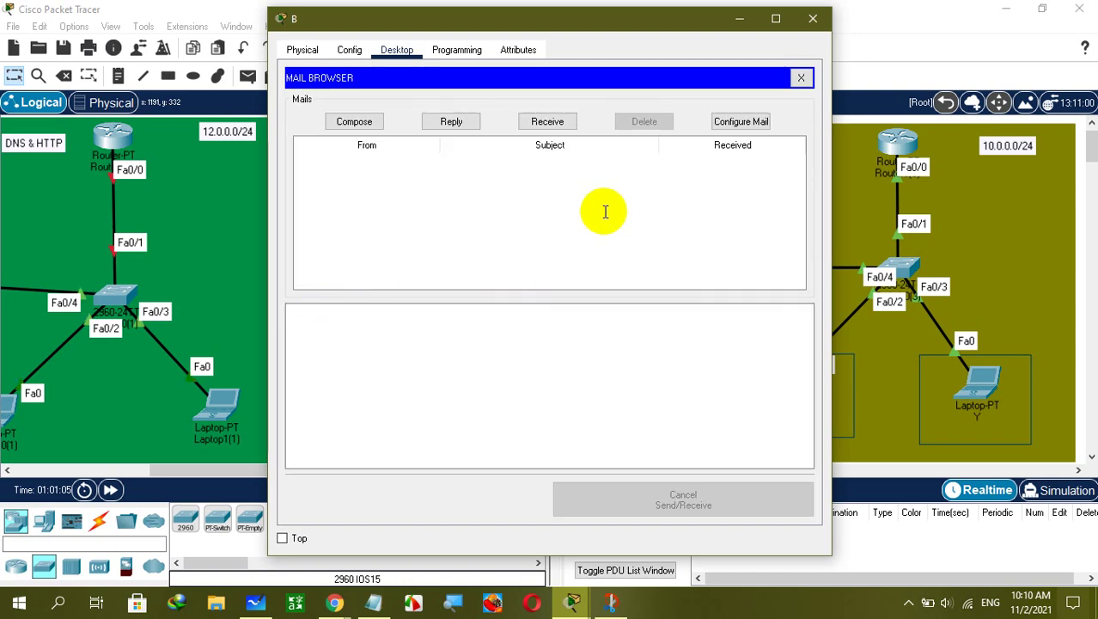
left_click_drag(614, 23, 895, 17)
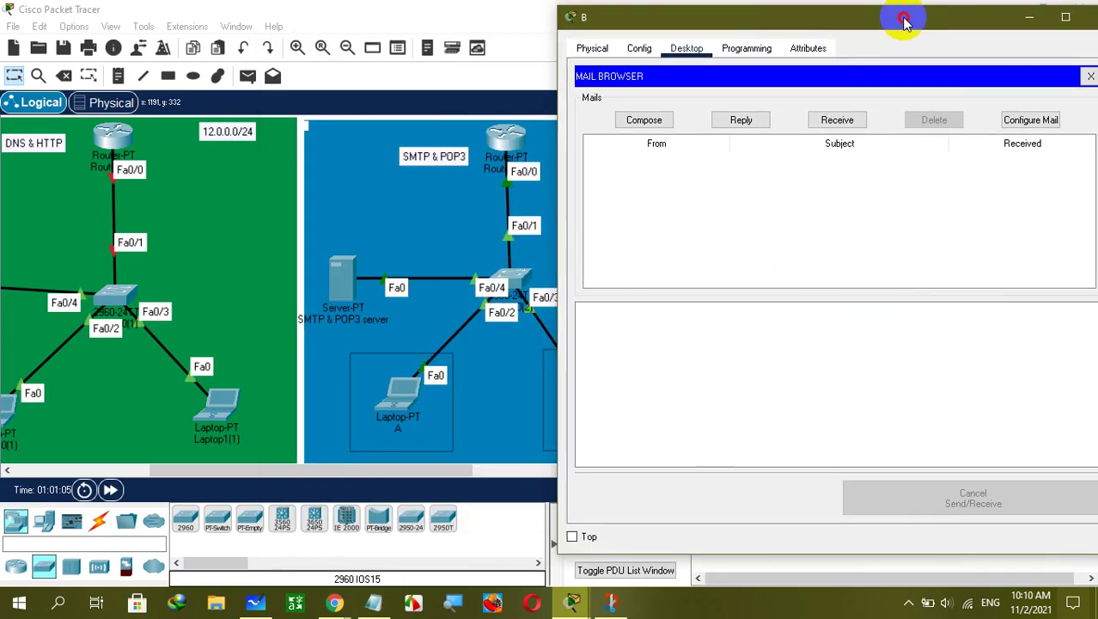
Restore laptop A's mail window and place it on the left beside B's window.
mouse_move(572, 601)
left_click(602, 559)
left_click_drag(580, 19, 346, 20)
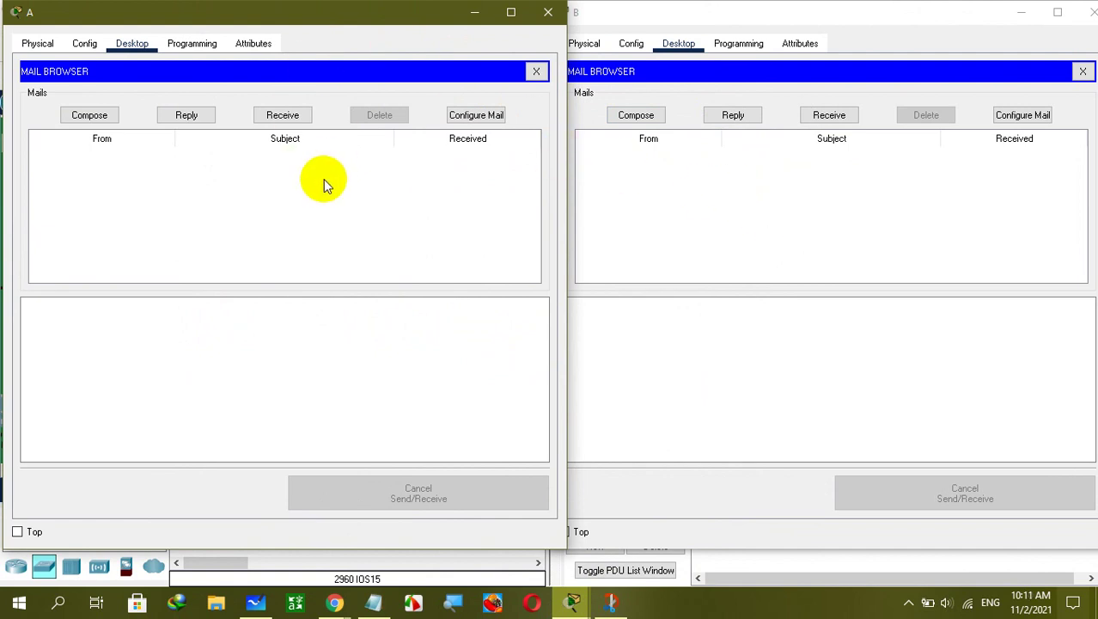
Compose and send an email from A to B with subject 'hello B'.
left_click(105, 115)
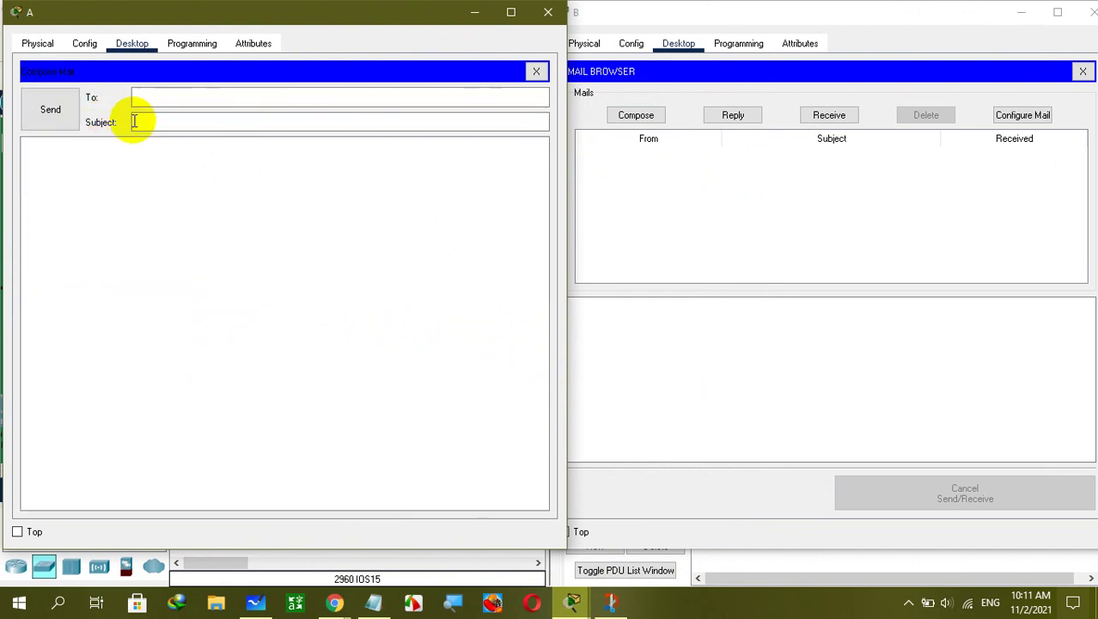
left_click(168, 99)
type("B@cis.com")
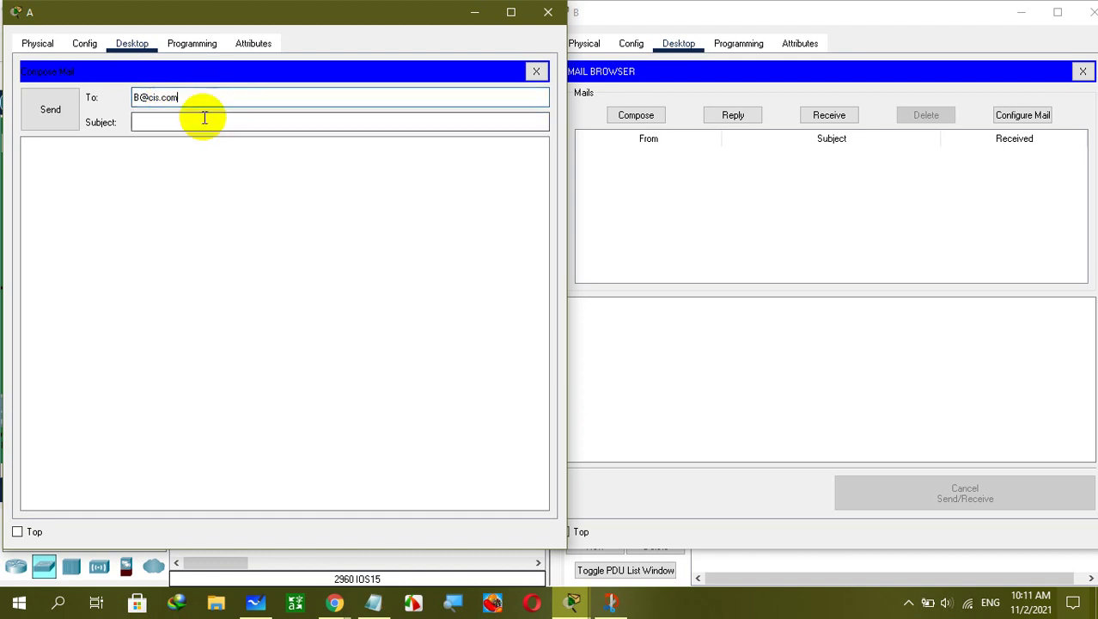
left_click(204, 118)
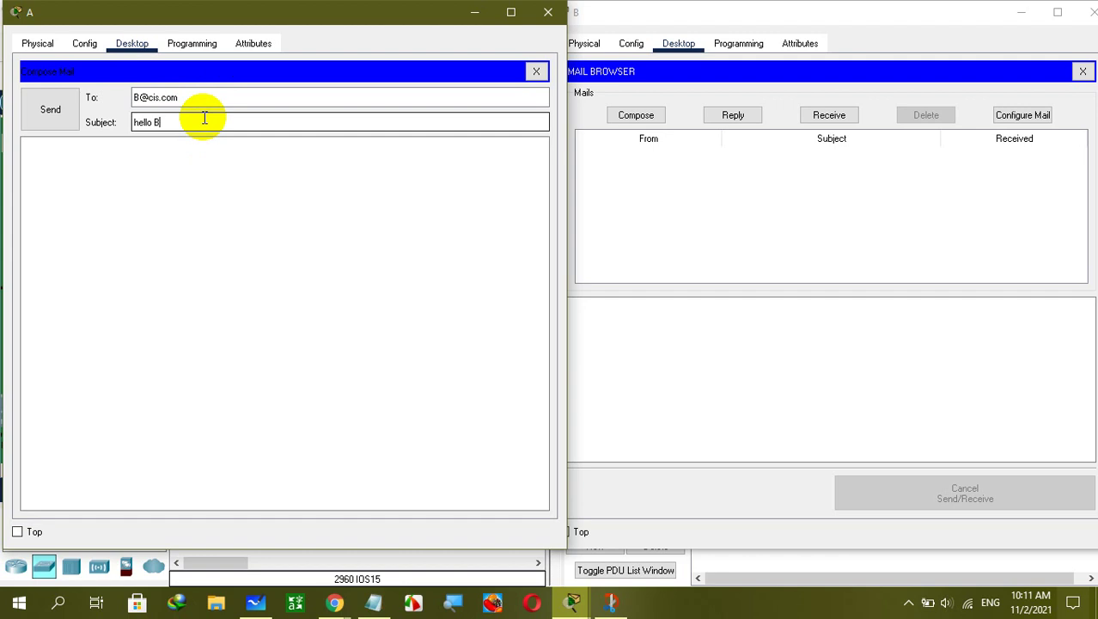
left_click(50, 116)
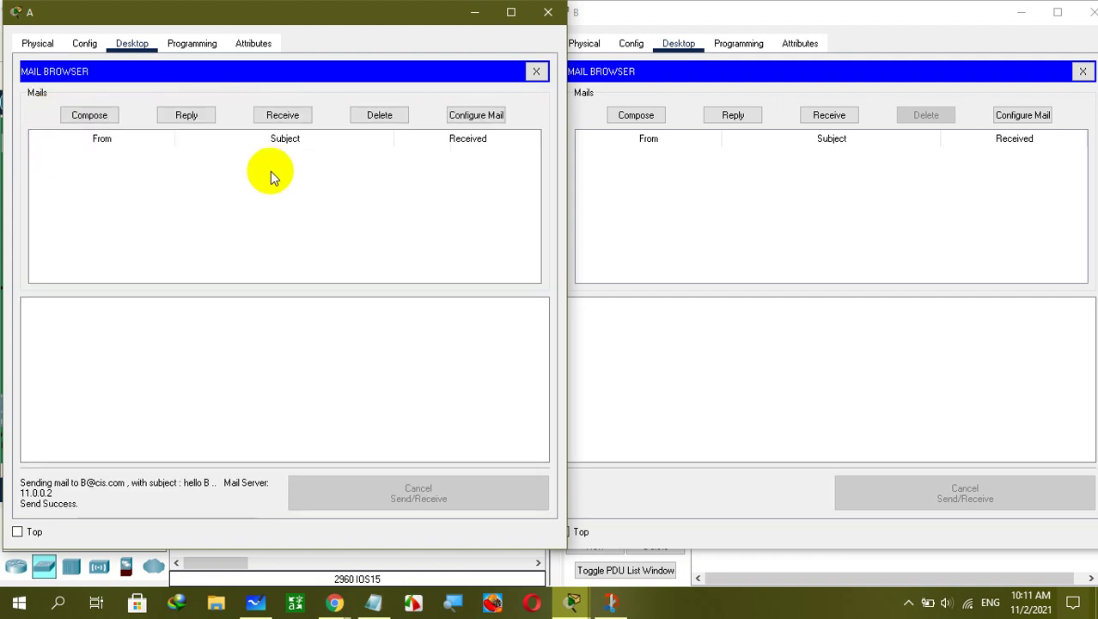
left_click(832, 15)
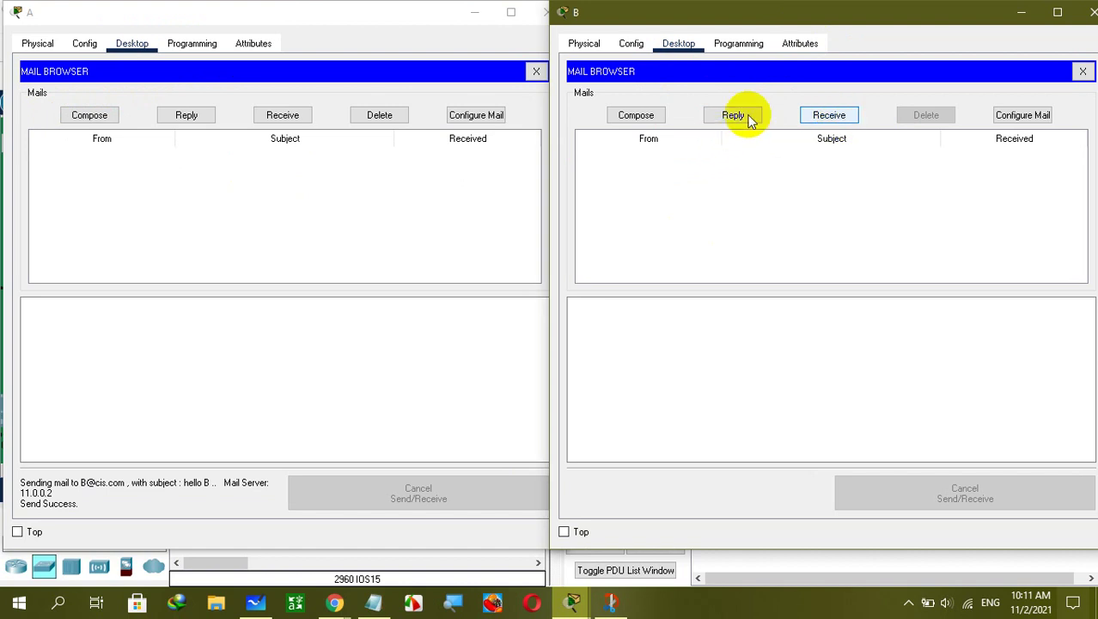
On laptop B, retrieve and read the 'hello B' email, then send 'hello A' back to A.
left_click(822, 118)
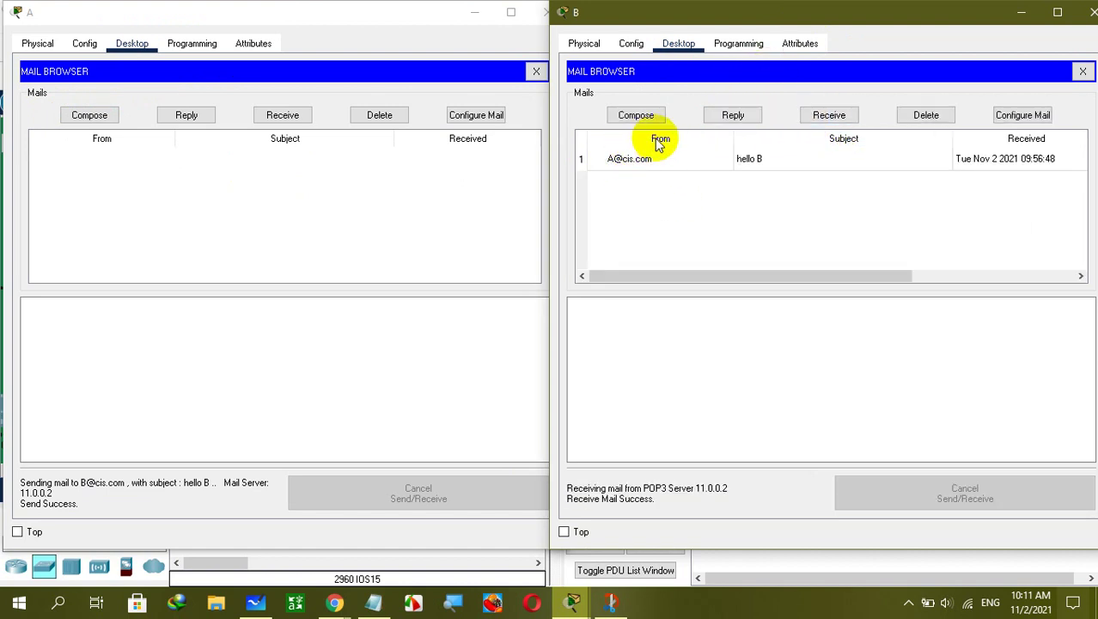
left_click(662, 166)
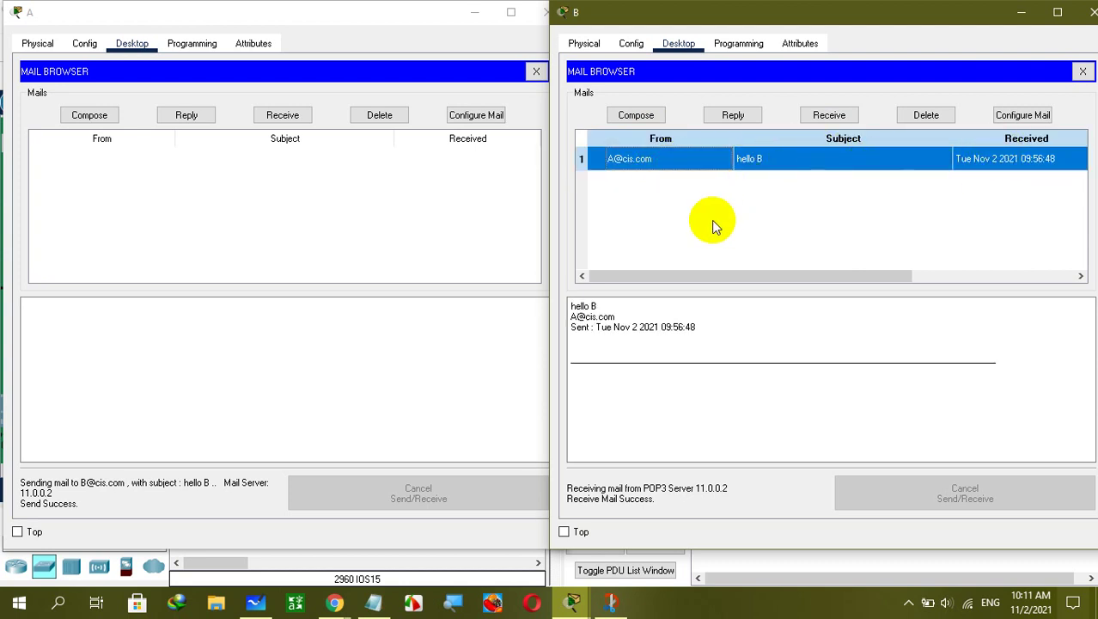
left_click(635, 115)
left_click(733, 99)
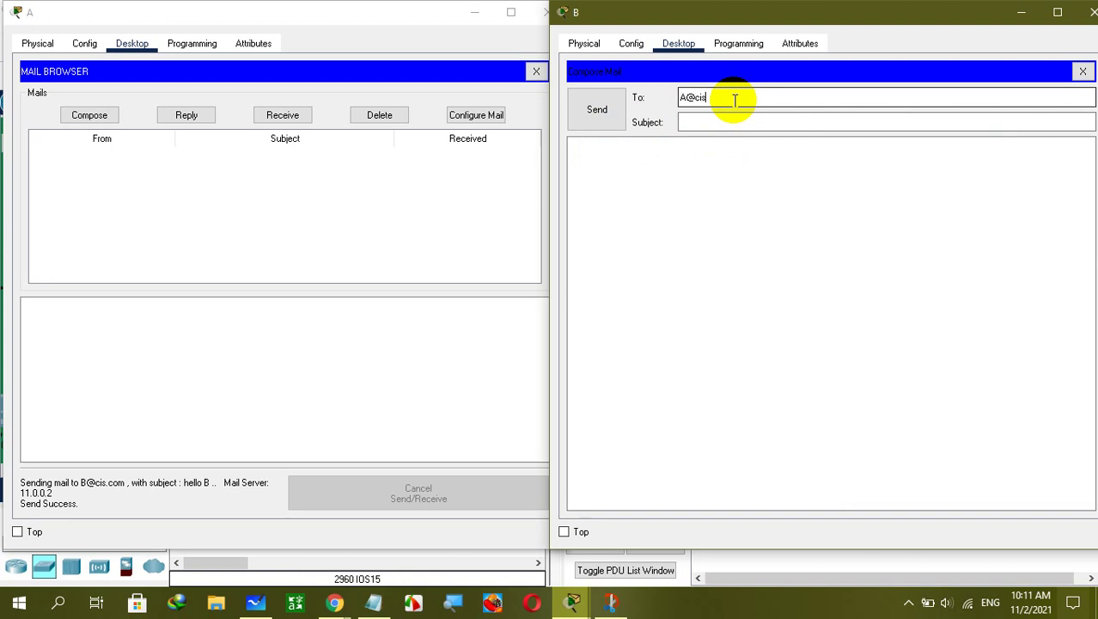
left_click(730, 124)
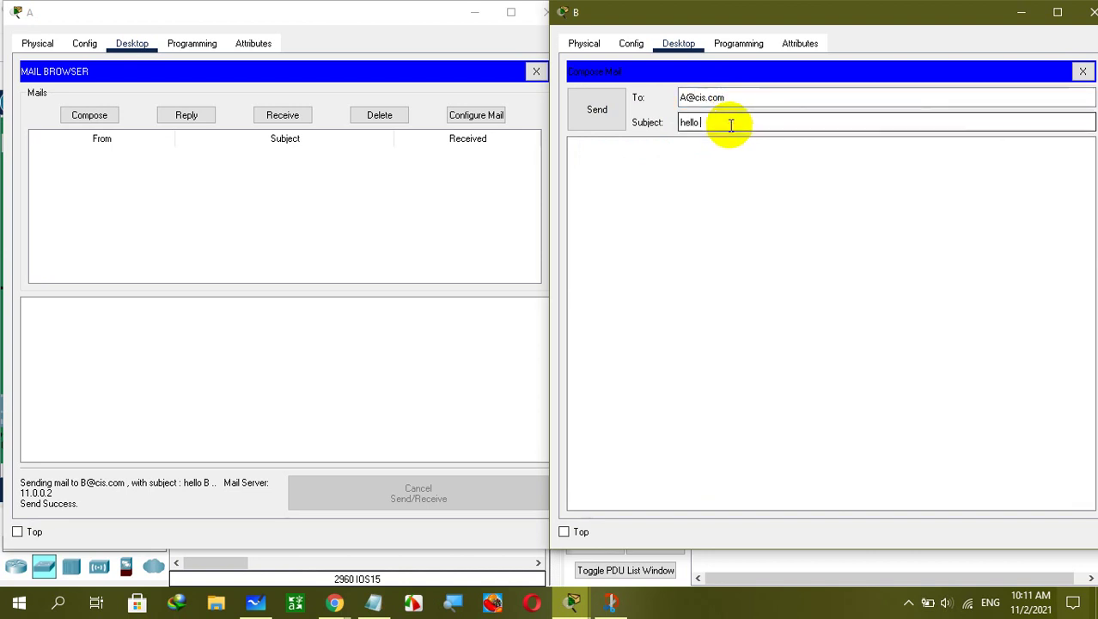
left_click(608, 108)
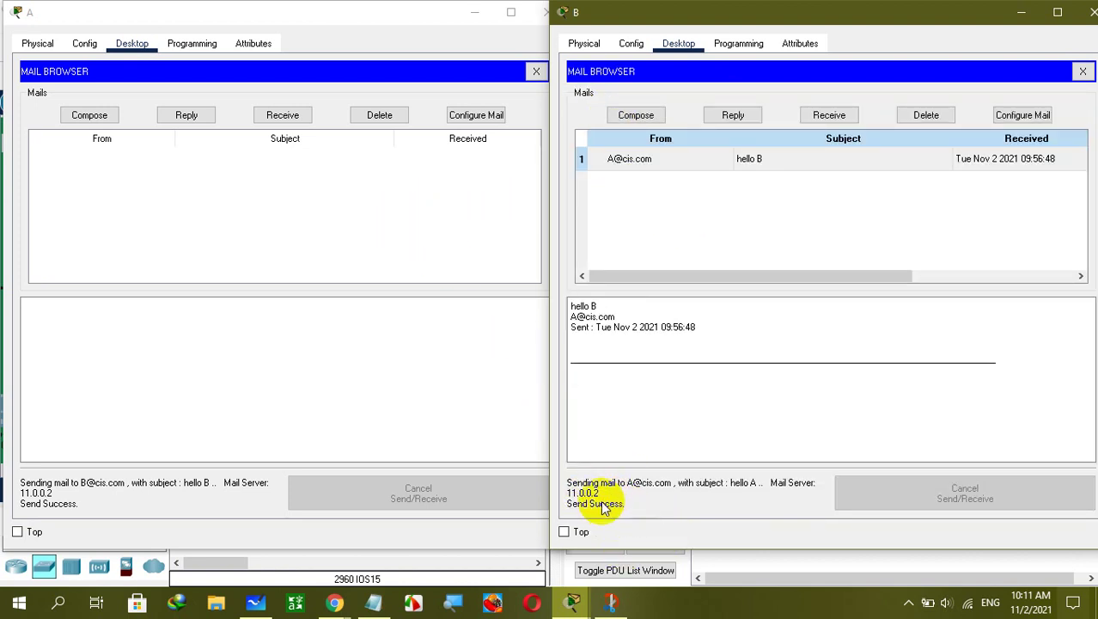
On laptop A, retrieve new mail and read the 'hello A' message from B.
left_click(299, 206)
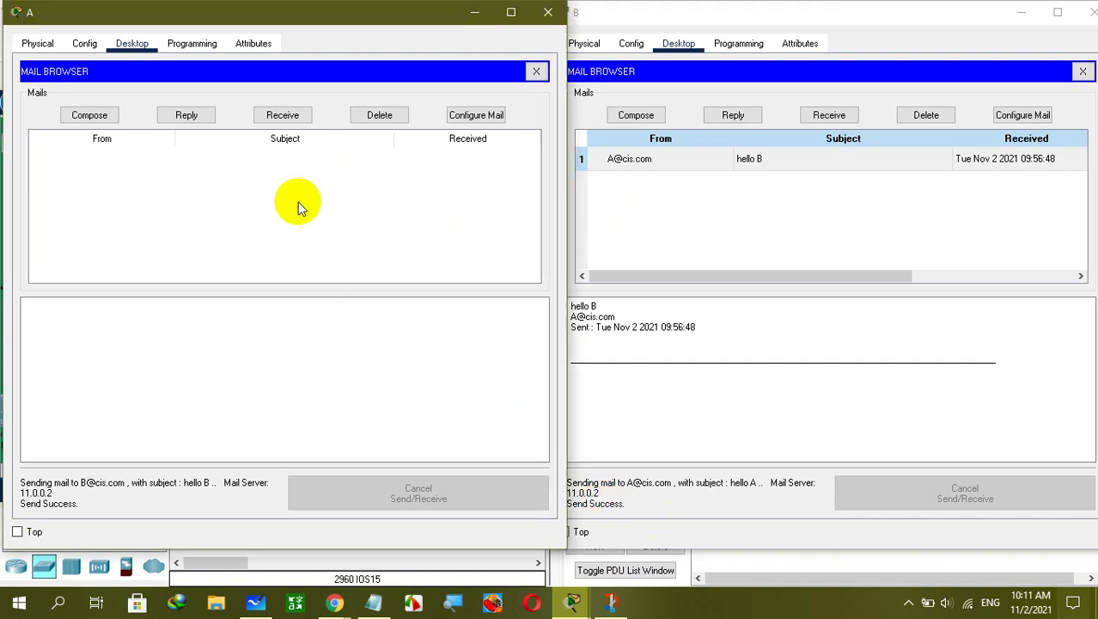
left_click(287, 120)
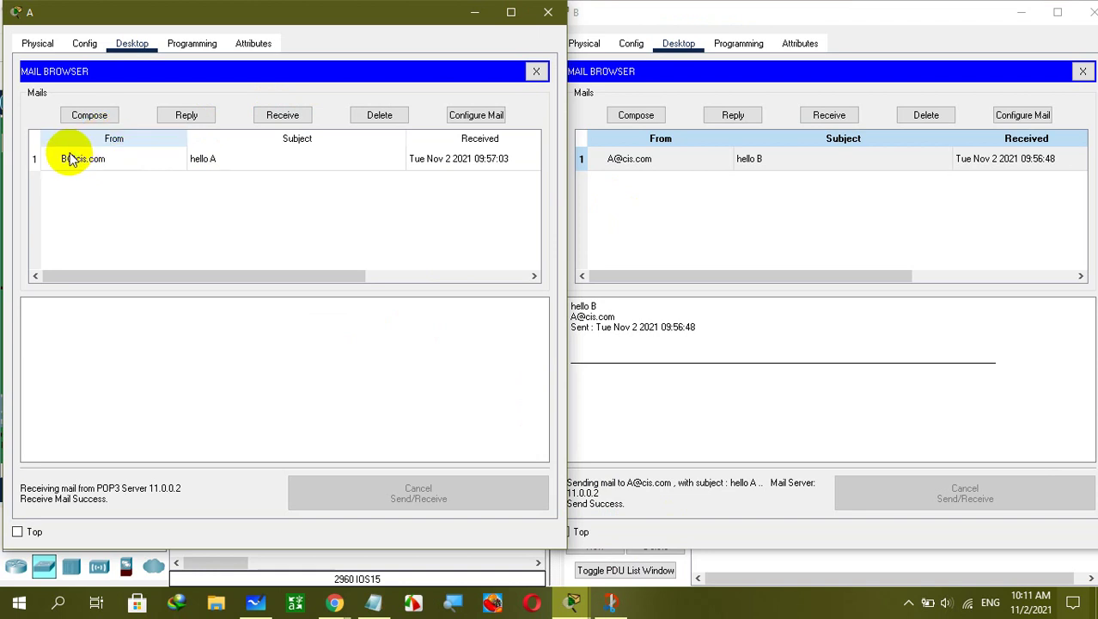
left_click(253, 158)
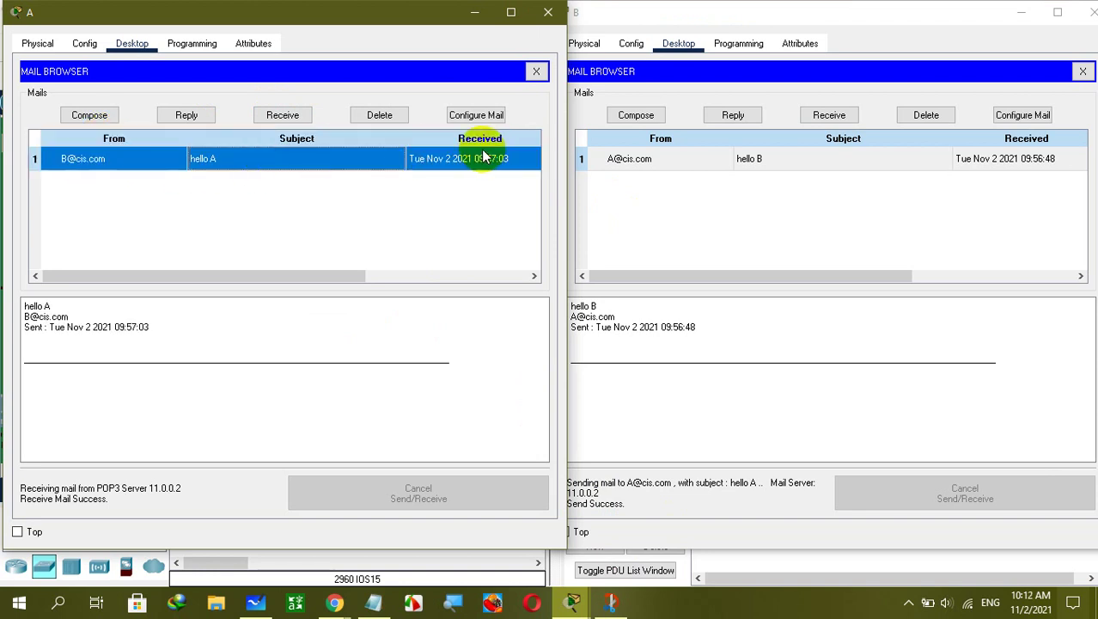